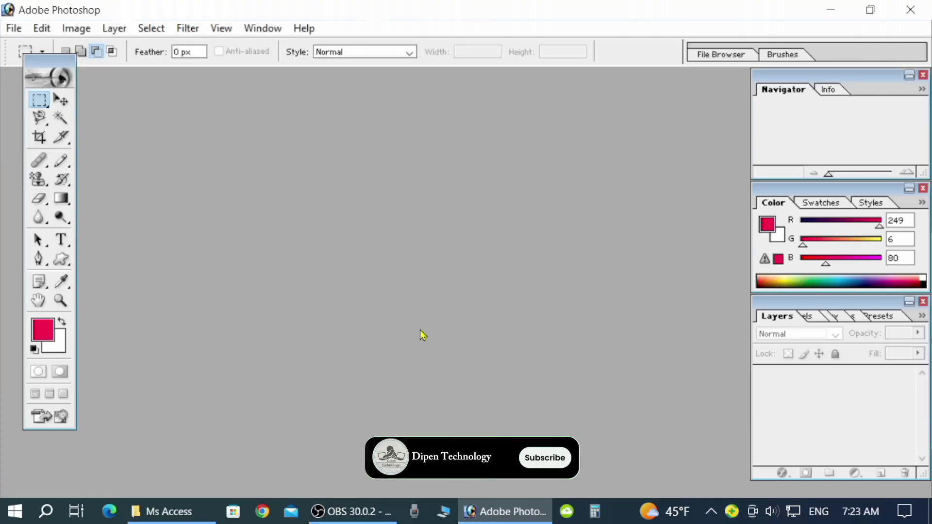
# Create a white RGB A4 document (209.97 × 297.01 mm, 300 ppi) and maximize its window.
pyautogui.hotkey('ctrl', 'n')
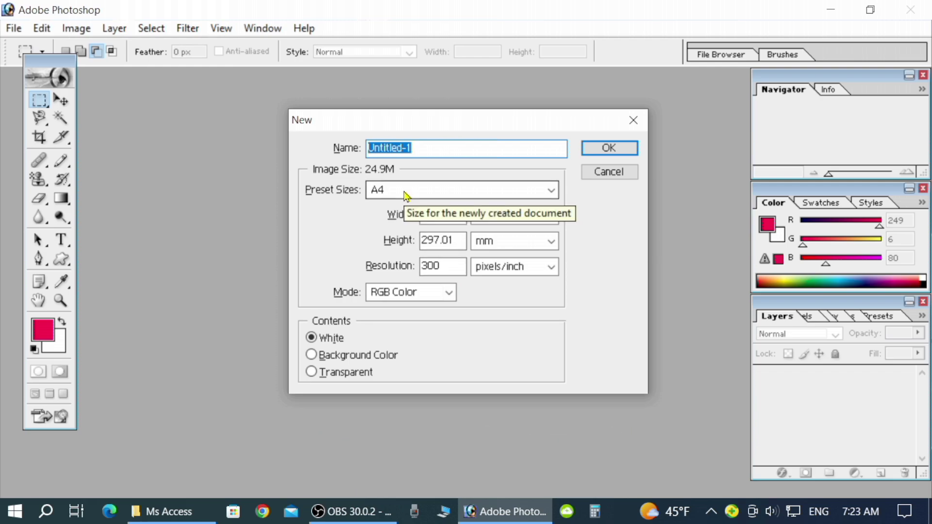
pyautogui.click(607, 150)
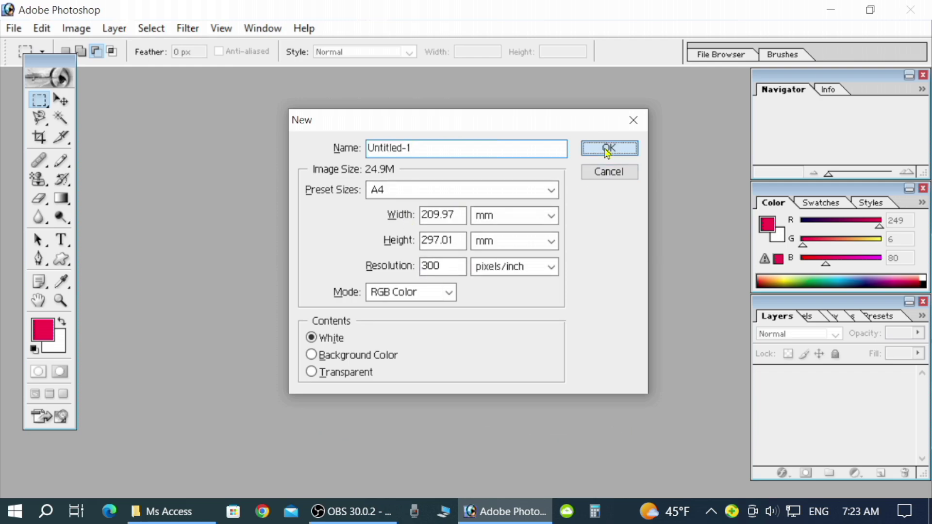
pyautogui.click(251, 85)
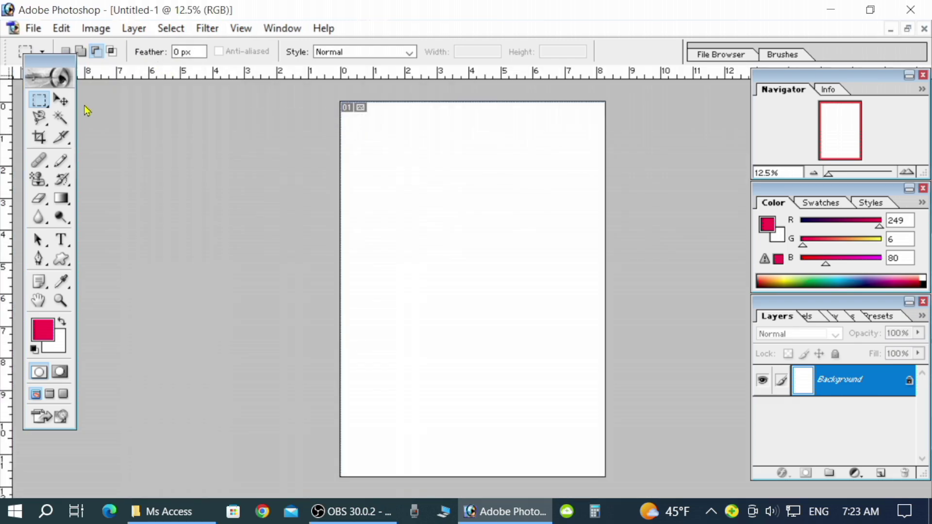
pyautogui.moveTo(87, 111); pyautogui.dragTo(90, 112)
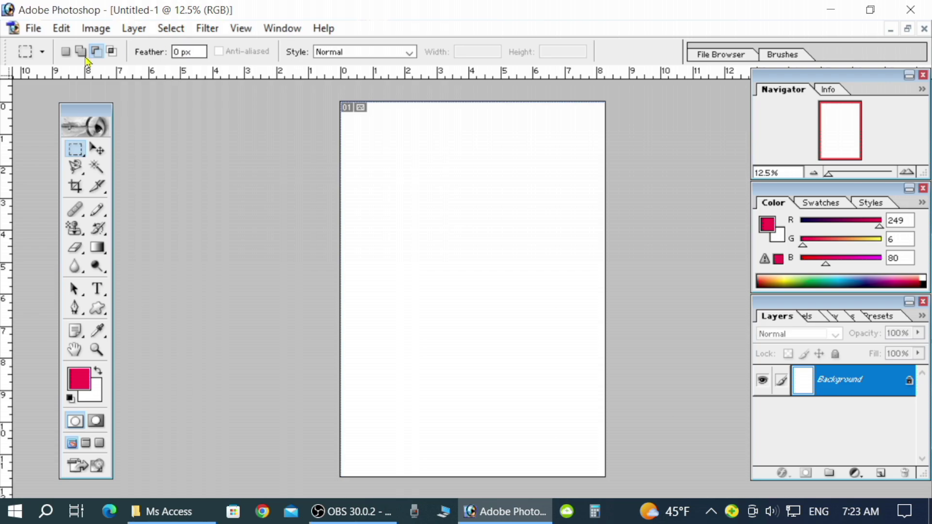
pyautogui.click(241, 29)
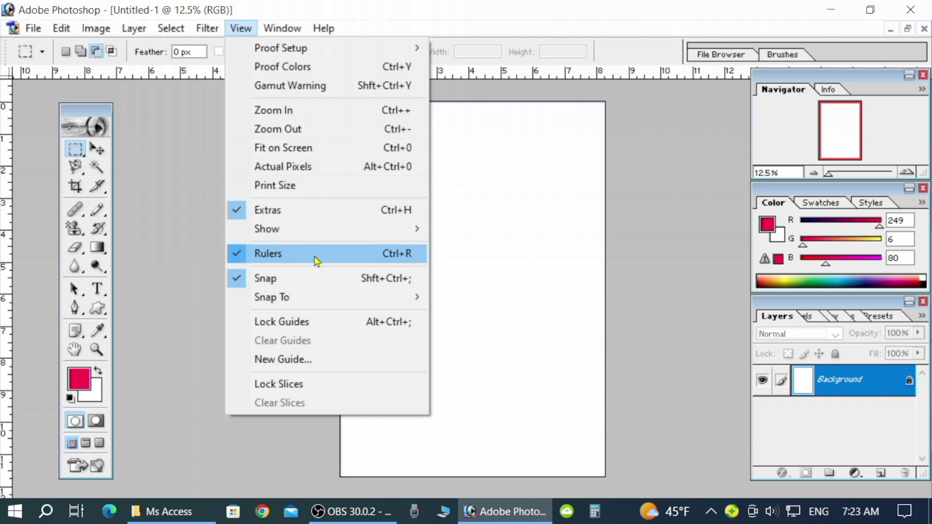
pyautogui.click(397, 260)
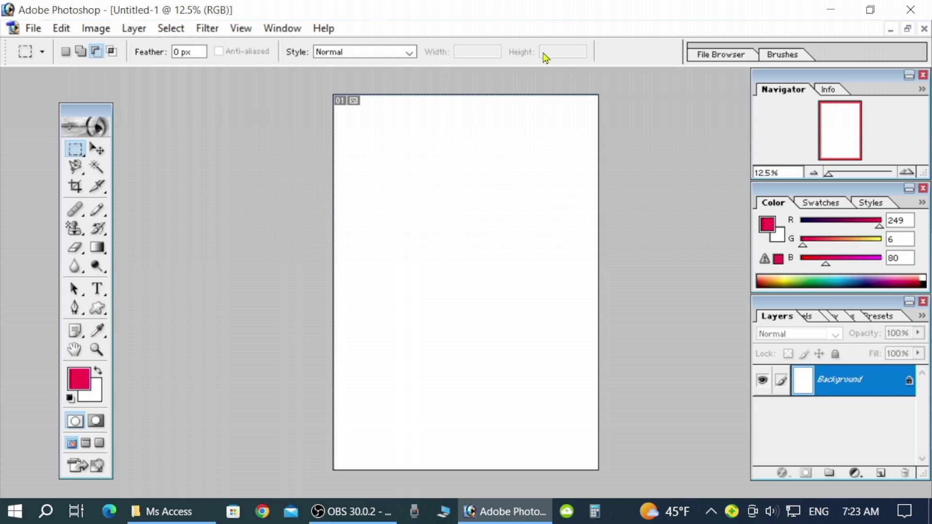
pyautogui.click(239, 29)
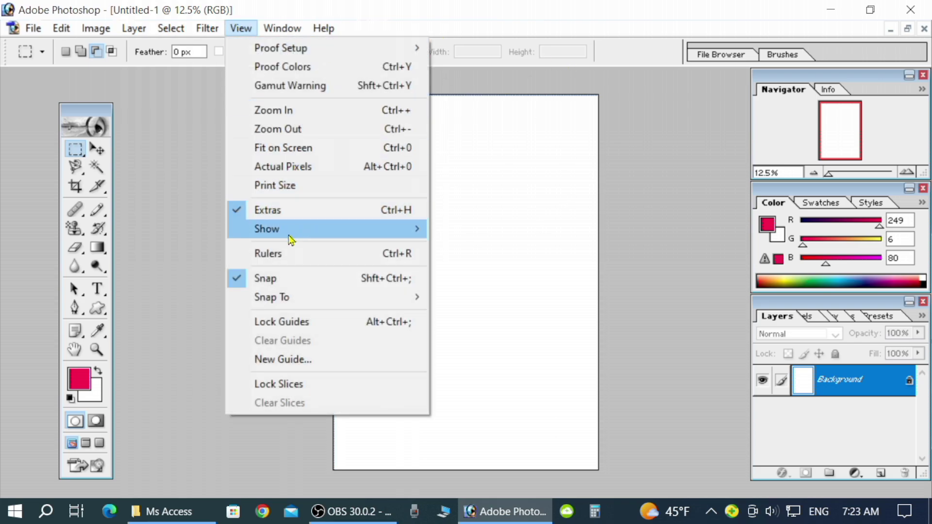
pyautogui.click(291, 253)
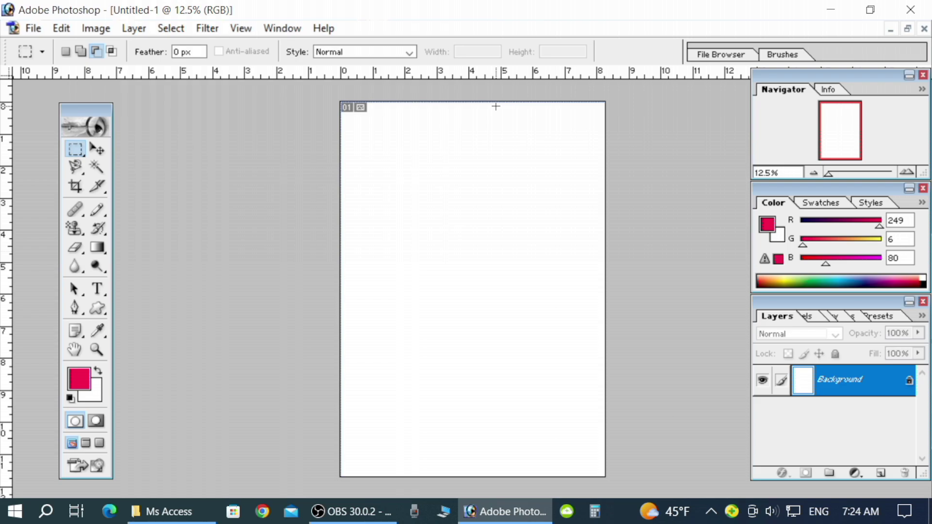
# With the Move tool, drag three vertical guides near the page's left edge, then zoom to the page top.
pyautogui.click(99, 148)
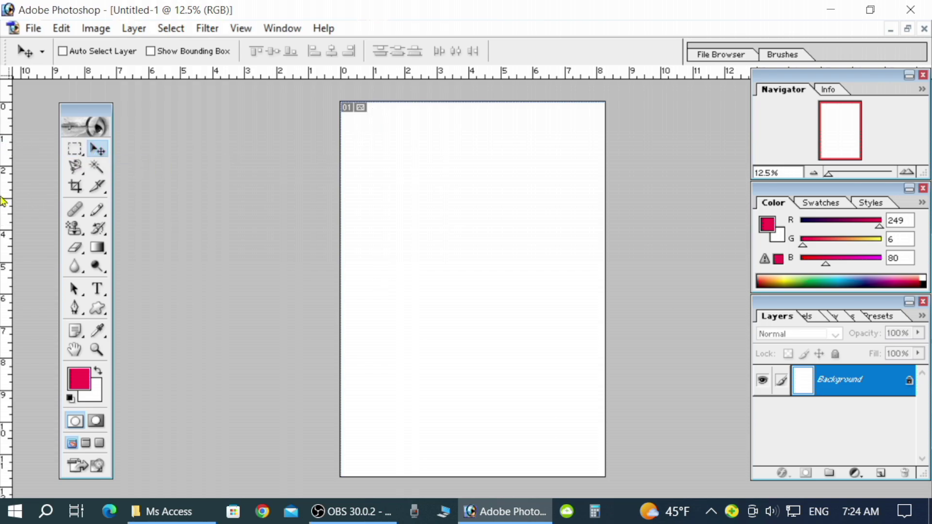
pyautogui.moveTo(5, 196)
pyautogui.mouseDown()
pyautogui.moveTo(352, 205)
pyautogui.moveTo(347, 212)
pyautogui.mouseUp()
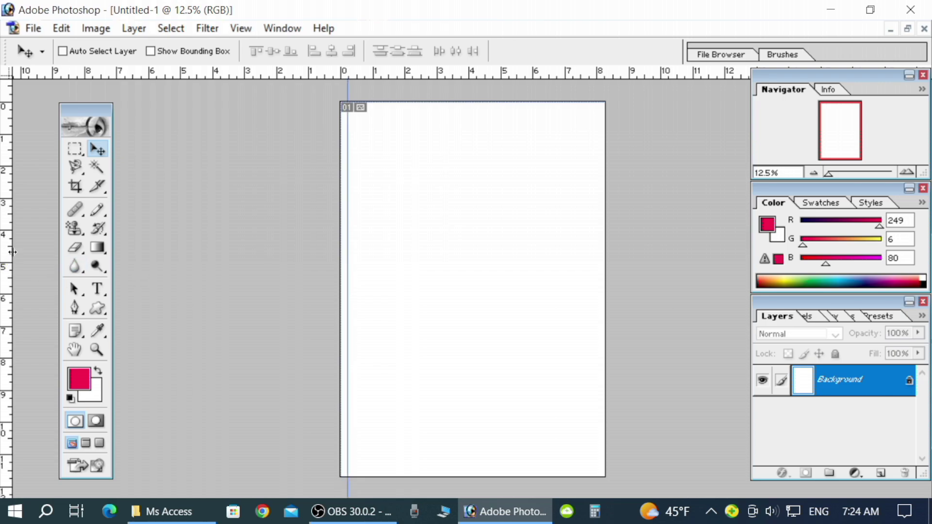
pyautogui.moveTo(12, 252); pyautogui.dragTo(353, 253)
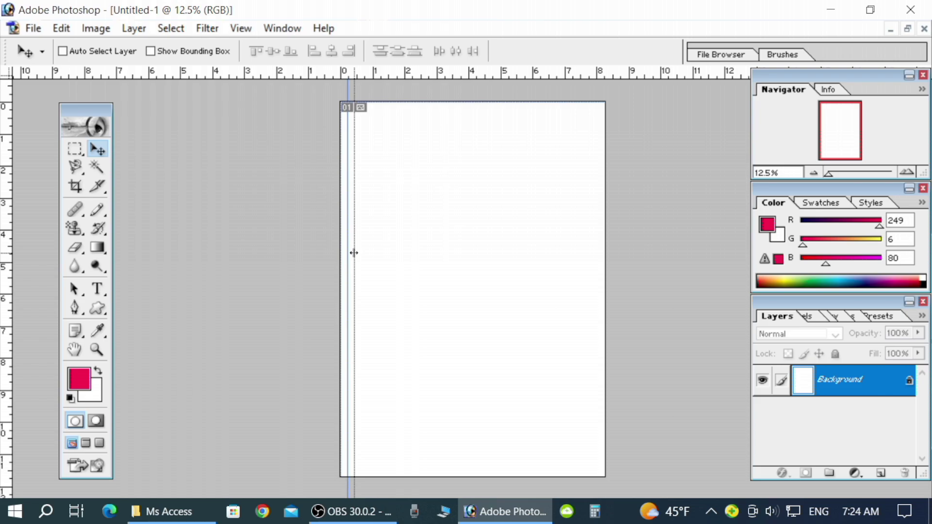
pyautogui.moveTo(7, 253); pyautogui.dragTo(360, 267)
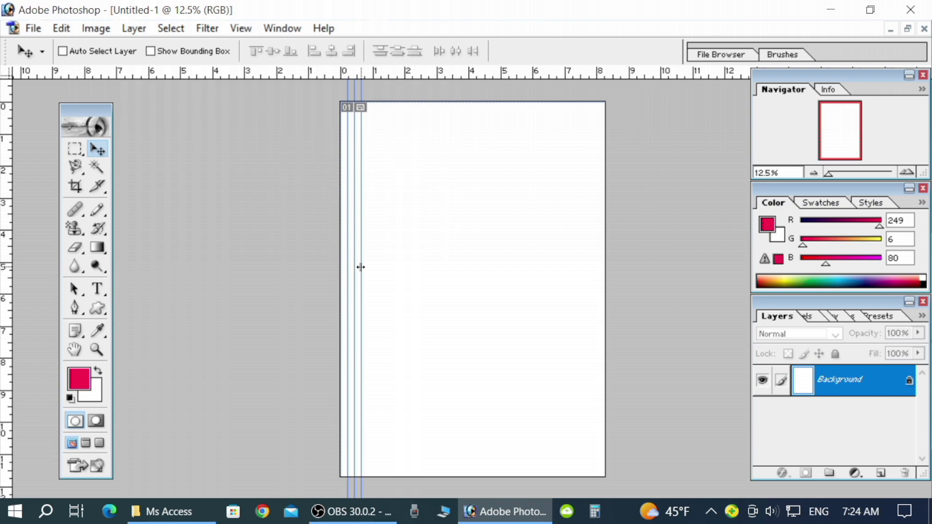
pyautogui.hotkey('ctrl', '+')
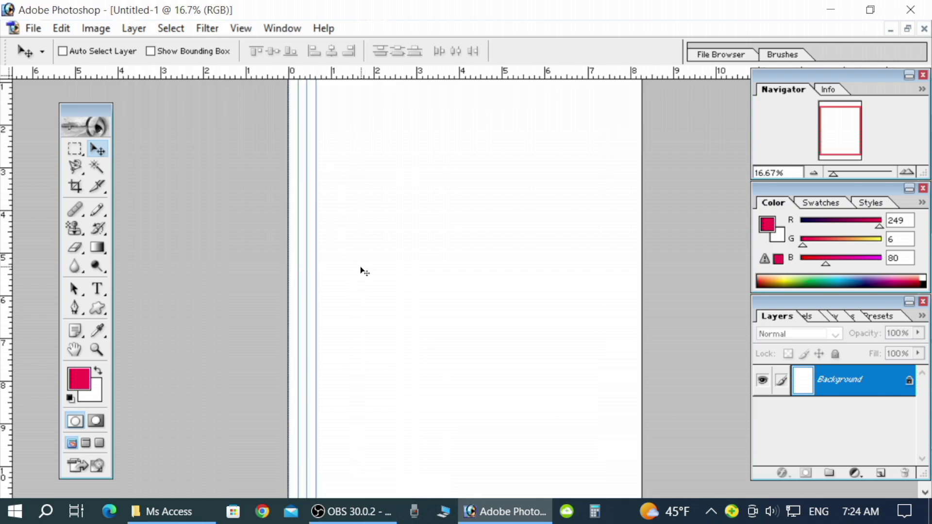
pyautogui.hotkey('ctrl', '+')
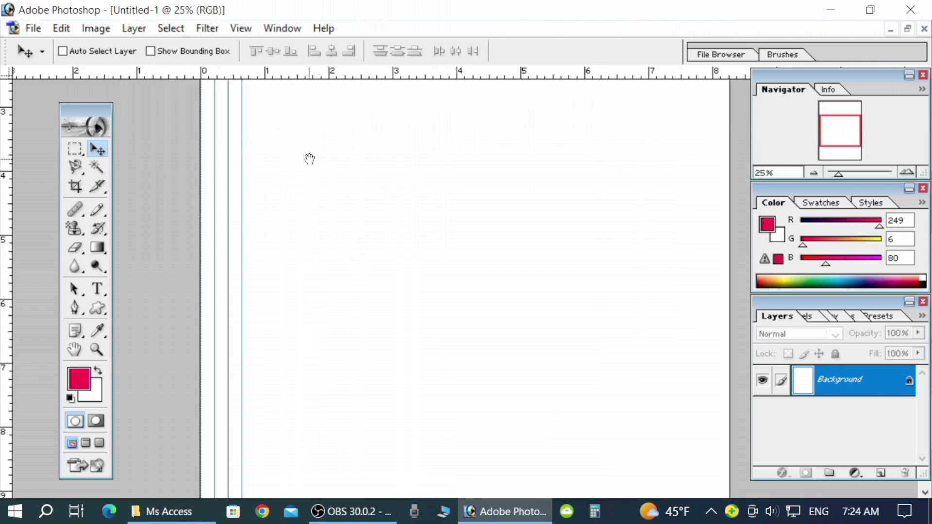
pyautogui.moveTo(308, 158)
pyautogui.mouseDown()
pyautogui.moveTo(316, 235)
pyautogui.moveTo(351, 358)
pyautogui.mouseUp()
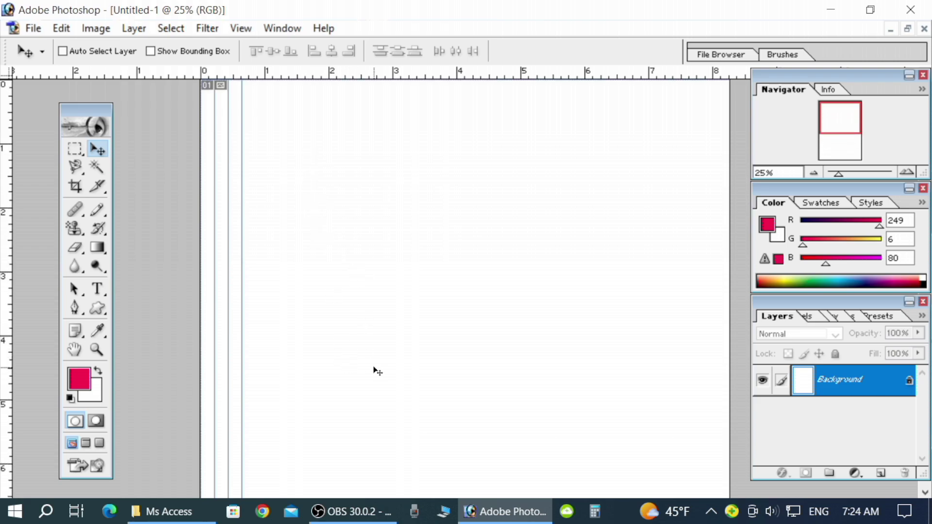
# Add three horizontal guides near the top of the page.
pyautogui.moveTo(326, 77); pyautogui.dragTo(335, 102)
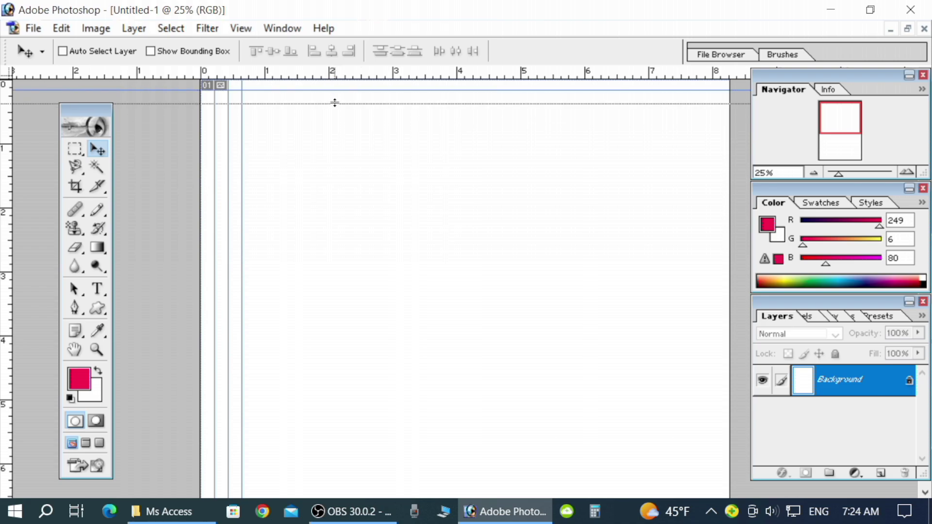
pyautogui.moveTo(334, 72); pyautogui.dragTo(326, 117)
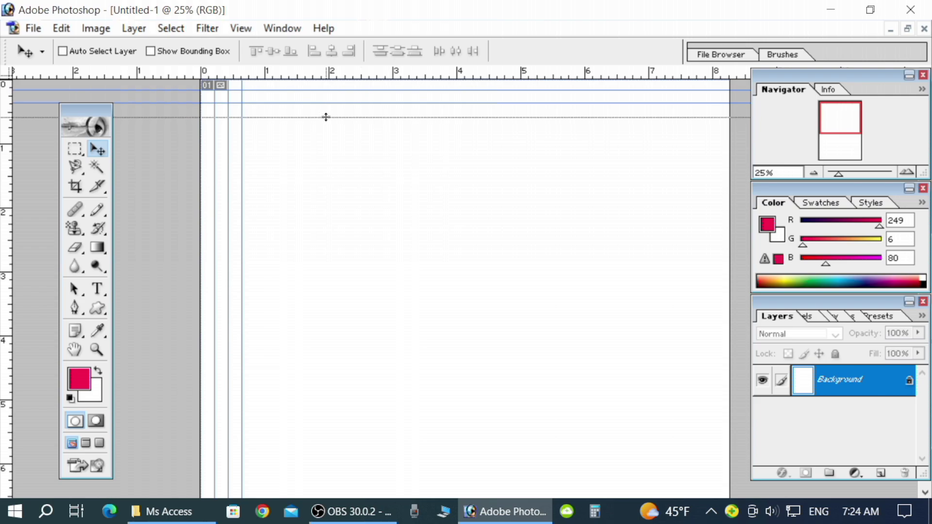
pyautogui.moveTo(326, 116); pyautogui.dragTo(328, 118)
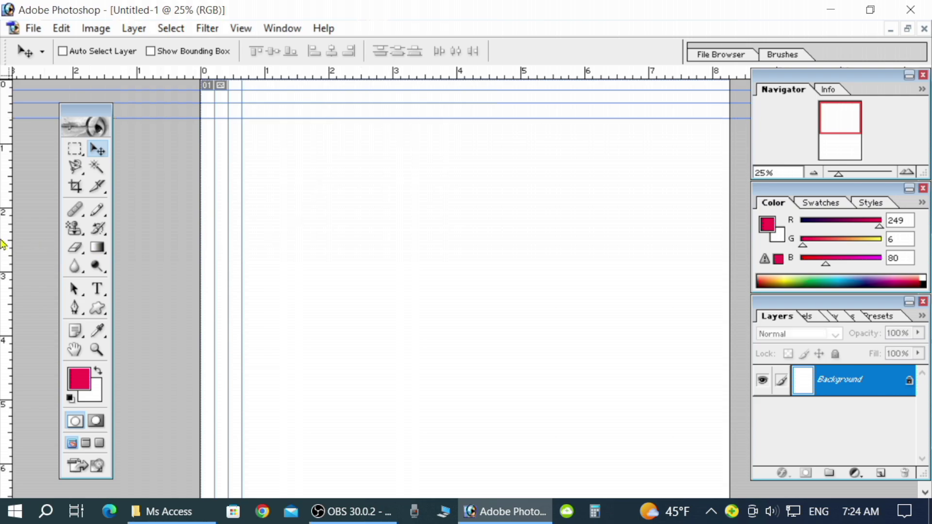
# Add three vertical guides near the page's right edge.
pyautogui.moveTo(4, 244); pyautogui.dragTo(717, 258)
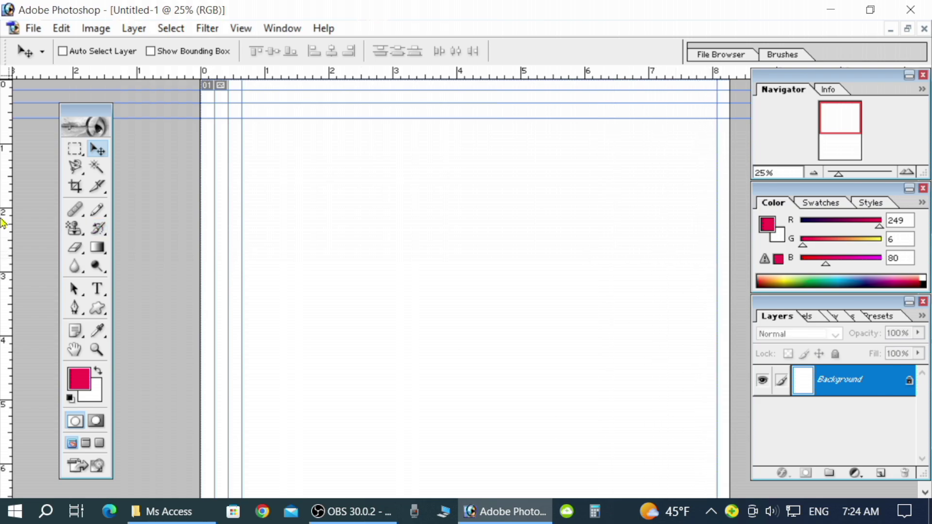
pyautogui.moveTo(422, 229); pyautogui.dragTo(705, 228)
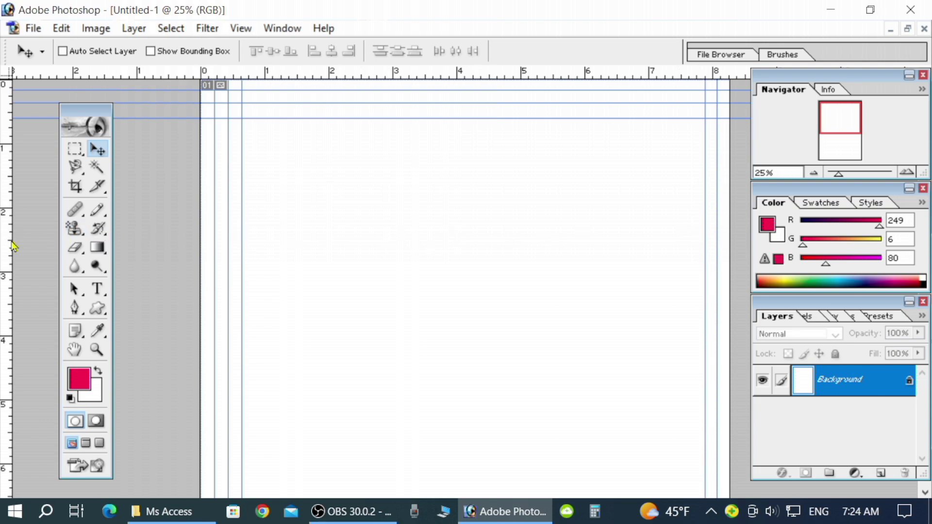
pyautogui.moveTo(12, 246); pyautogui.dragTo(694, 253)
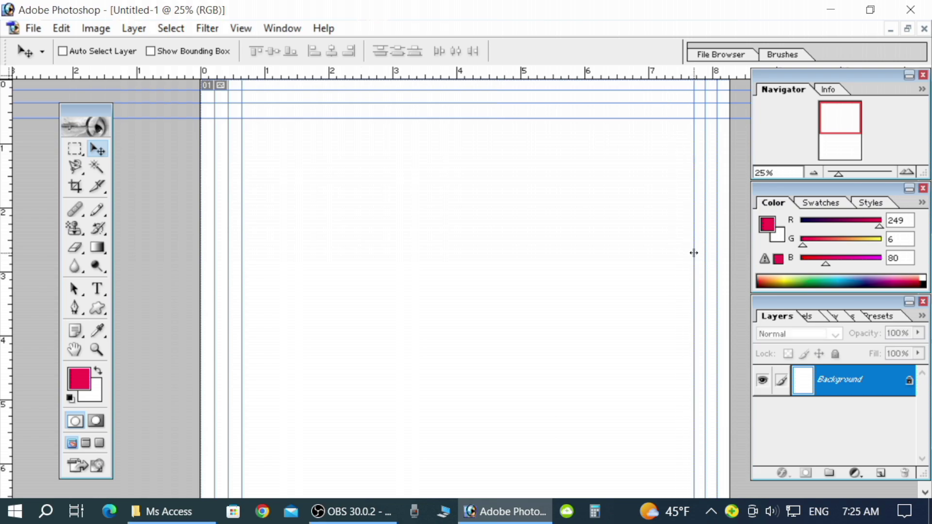
pyautogui.scroll(-5, 470, 316)
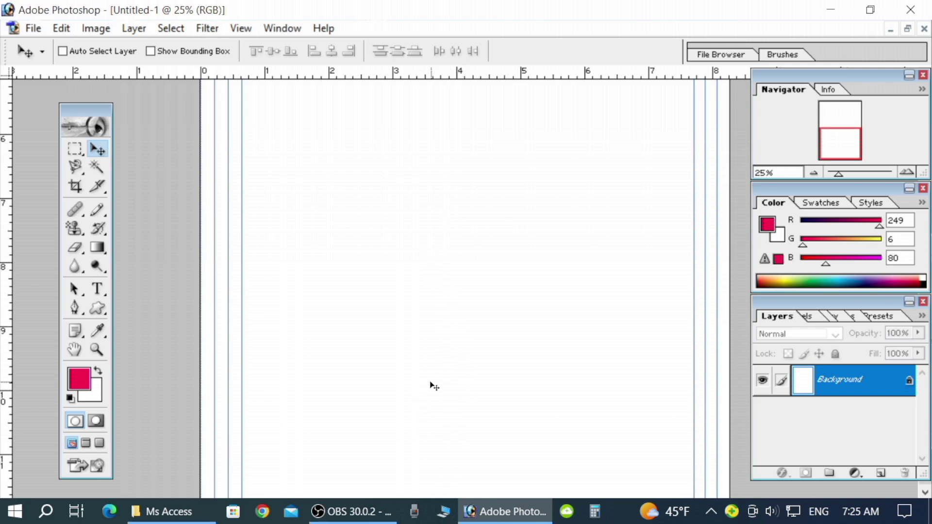
# Drag two horizontal guides down near the bottom of the page, dismissing the locked-layer warning.
pyautogui.hotkey('ctrl', '-')
pyautogui.hotkey('ctrl', '-')
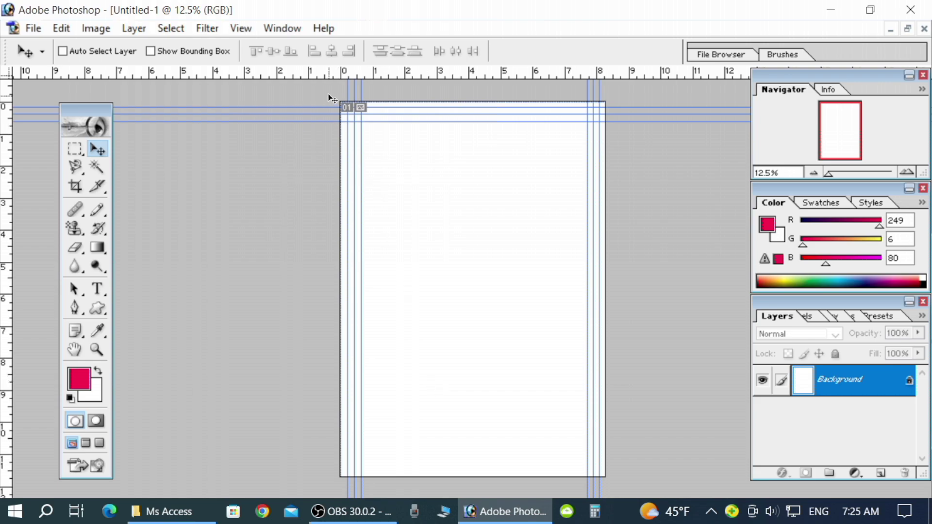
pyautogui.moveTo(325, 75)
pyautogui.mouseDown()
pyautogui.moveTo(357, 431)
pyautogui.moveTo(370, 467)
pyautogui.mouseUp()
pyautogui.moveTo(327, 77); pyautogui.dragTo(400, 456)
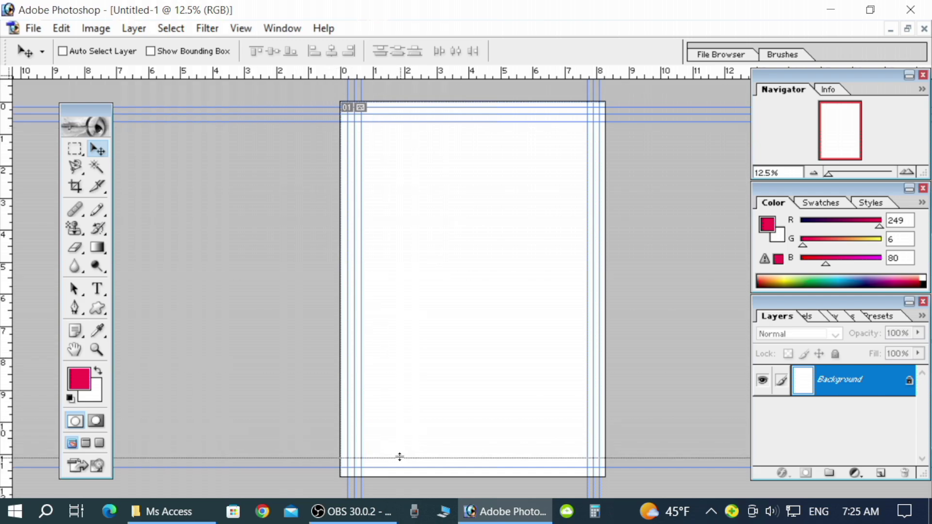
pyautogui.moveTo(400, 457); pyautogui.dragTo(399, 459)
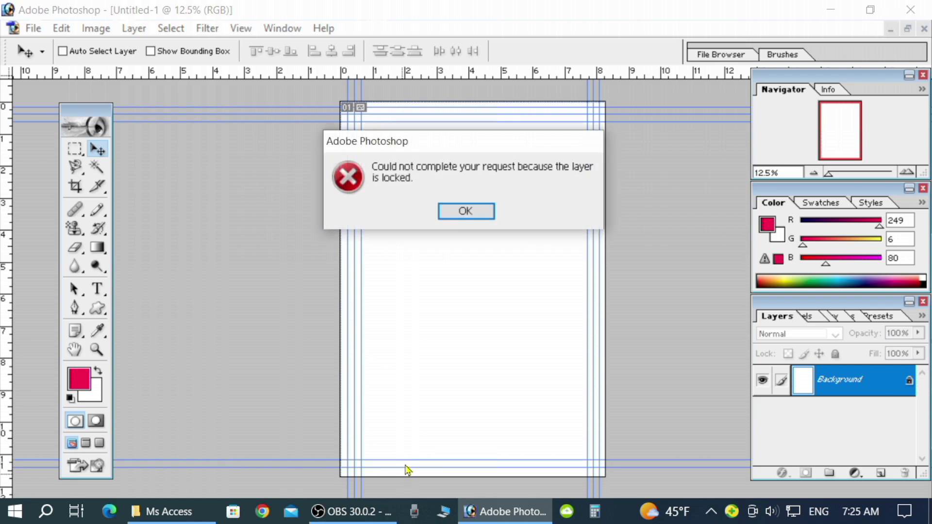
pyautogui.click(468, 213)
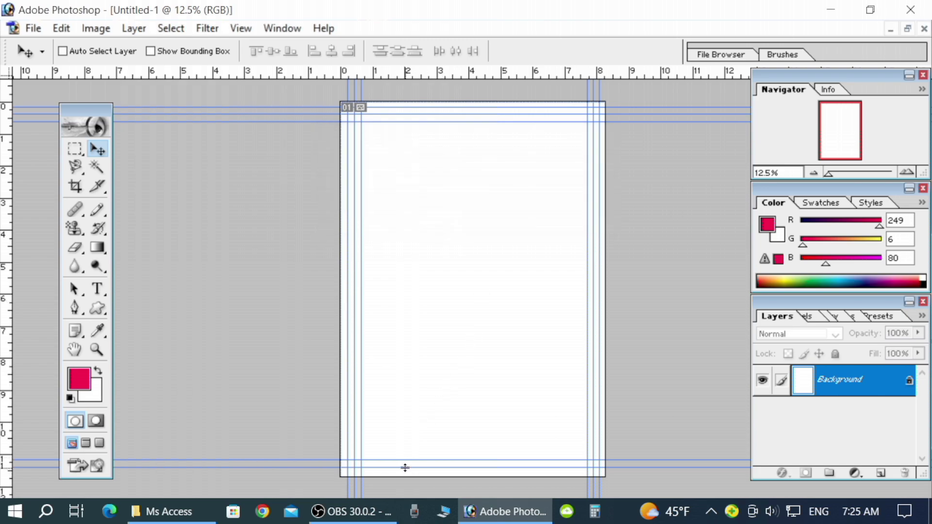
pyautogui.moveTo(405, 467); pyautogui.dragTo(412, 468)
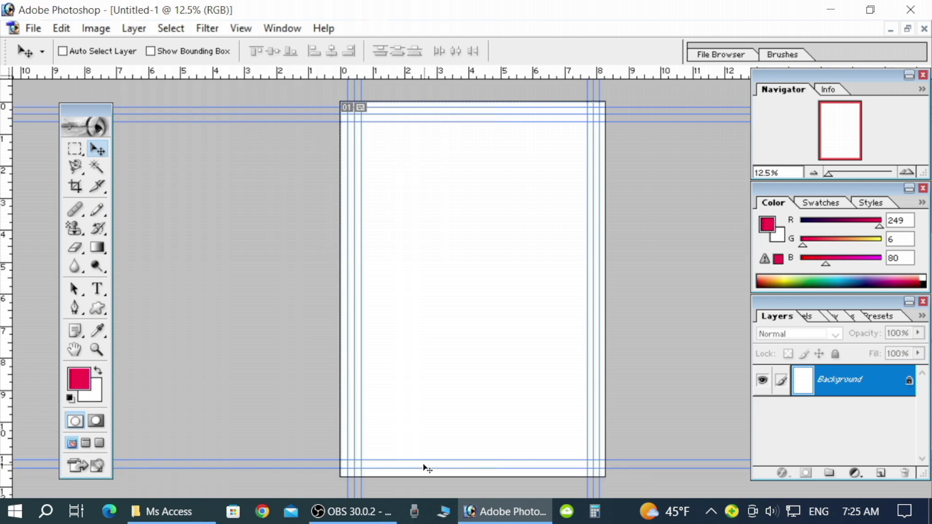
# Fine-tune the bottom guide positions, add a third bottom guide, and zoom out to the whole page.
pyautogui.hotkey('ctrl', '+')
pyautogui.hotkey('ctrl', '+')
pyautogui.hotkey('ctrl', '+')
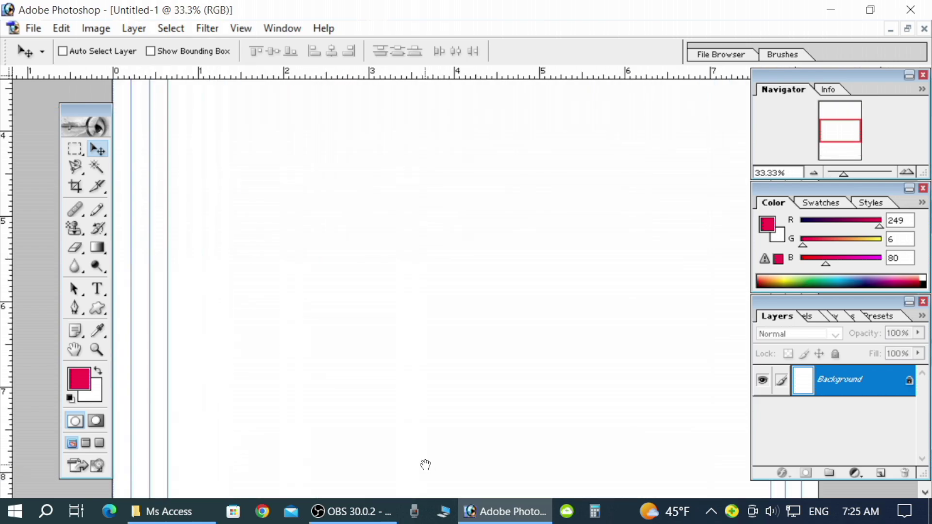
pyautogui.moveTo(425, 464); pyautogui.dragTo(422, 176)
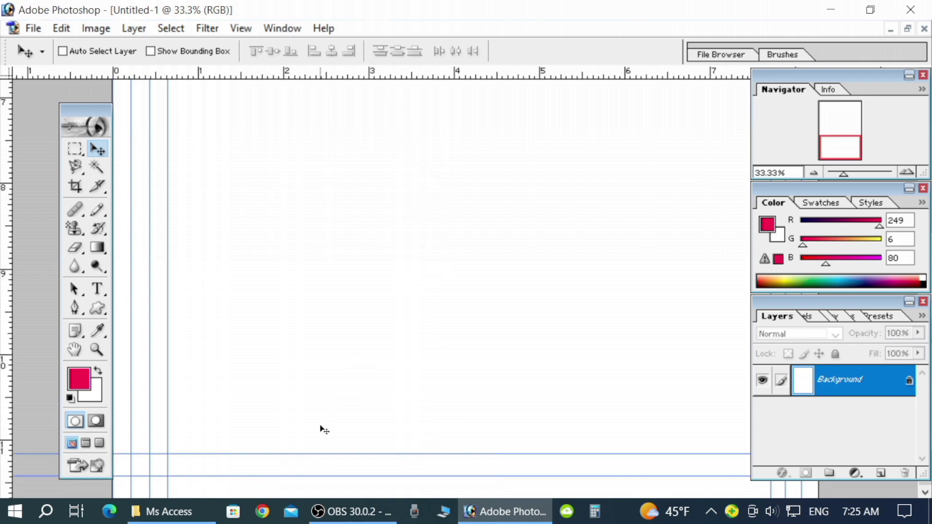
pyautogui.moveTo(314, 475); pyautogui.dragTo(316, 485)
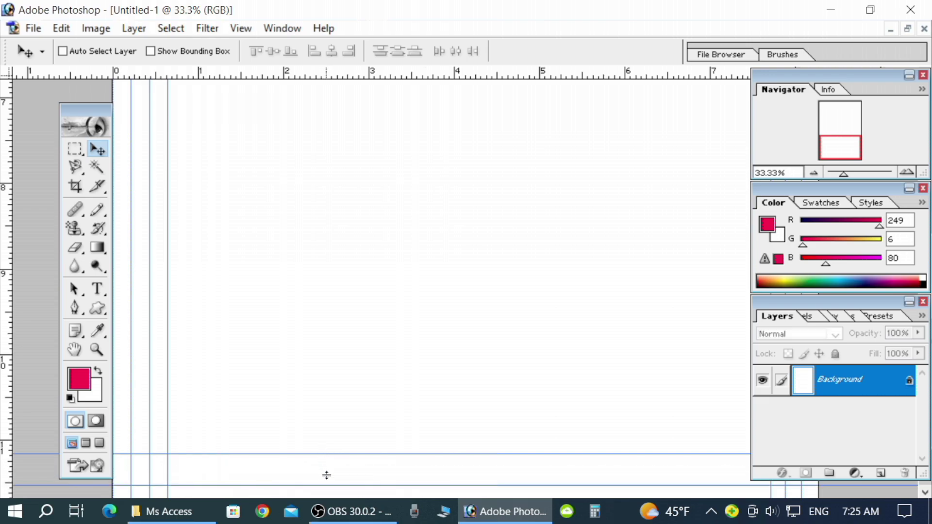
pyautogui.moveTo(324, 453); pyautogui.dragTo(328, 471)
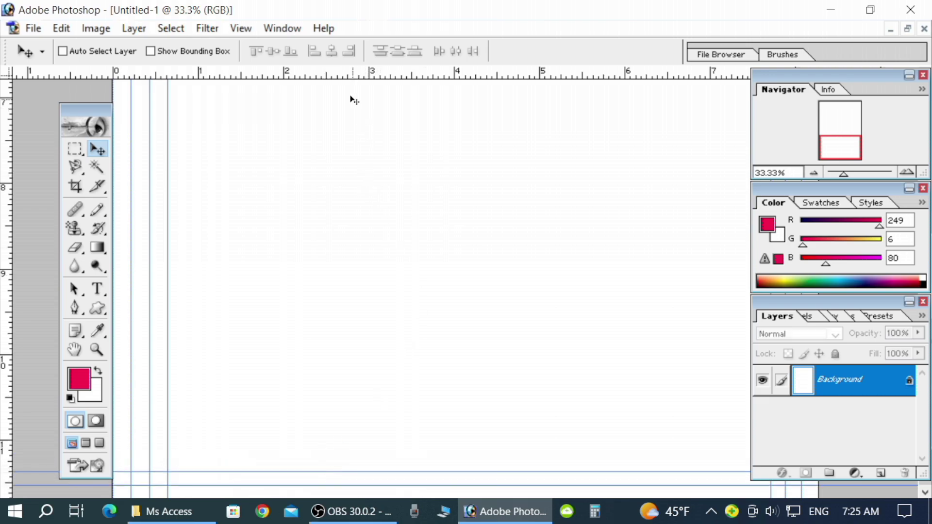
pyautogui.moveTo(343, 77); pyautogui.dragTo(348, 453)
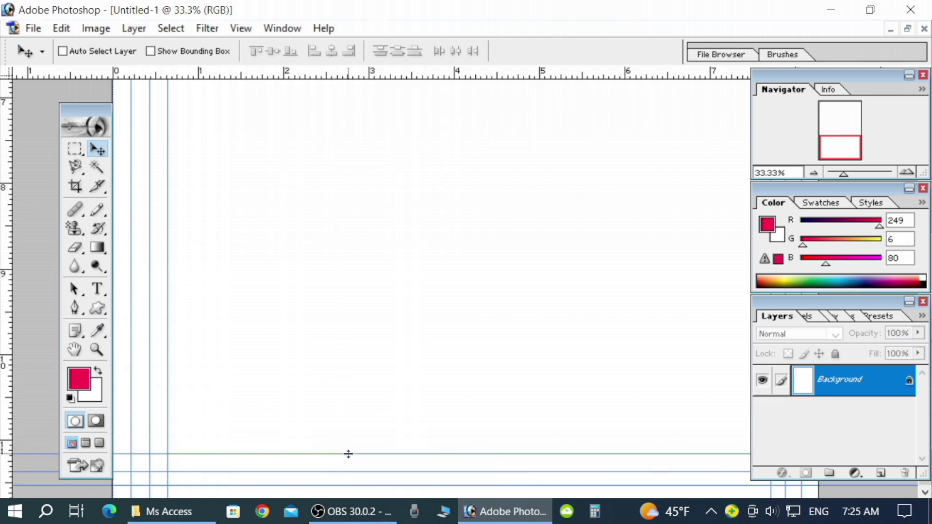
pyautogui.hotkey('ctrl', '-')
pyautogui.hotkey('ctrl', '-')
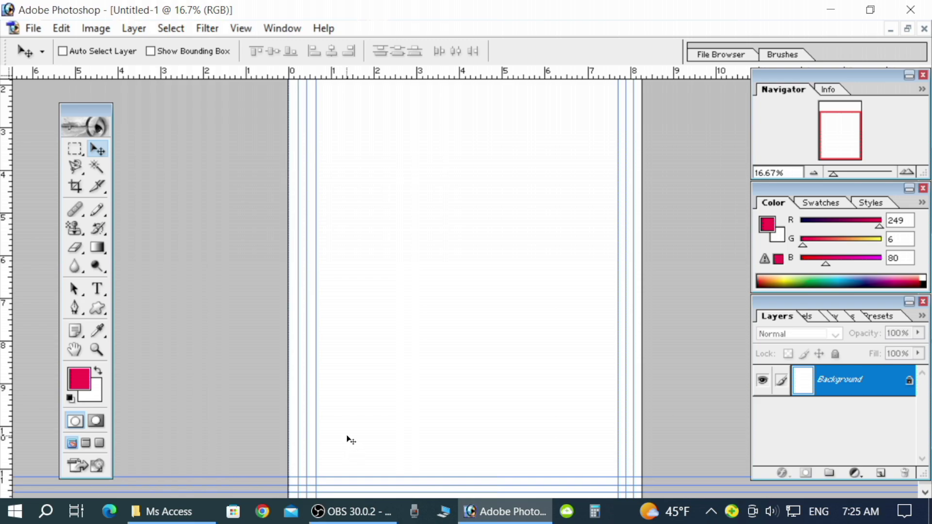
pyautogui.hotkey('ctrl', '-')
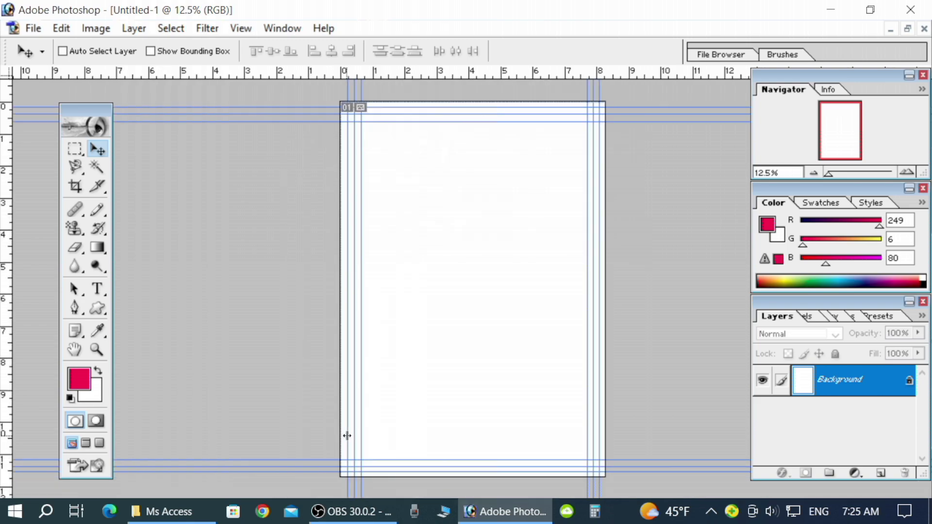
# With the Rectangular Marquee Tool, select the page area inside the margin guides.
pyautogui.moveTo(77, 154); pyautogui.dragTo(117, 154)
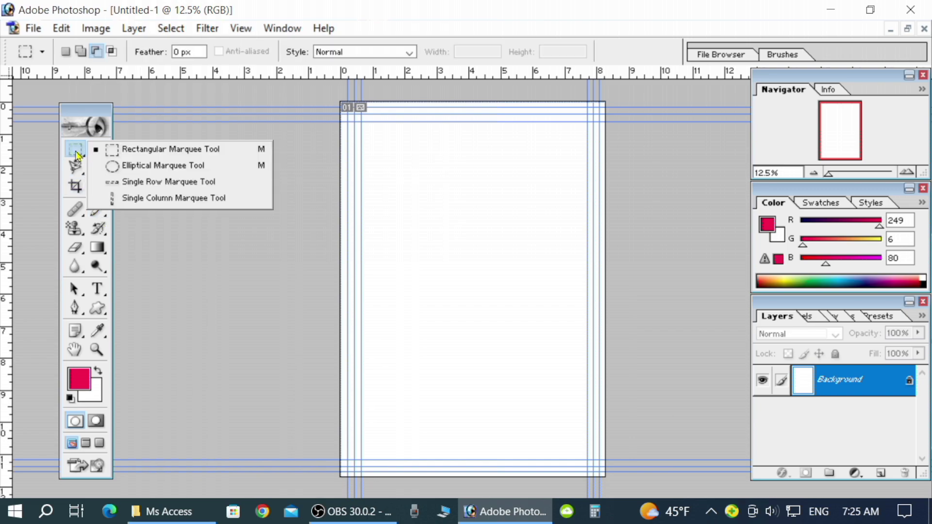
pyautogui.click(122, 153)
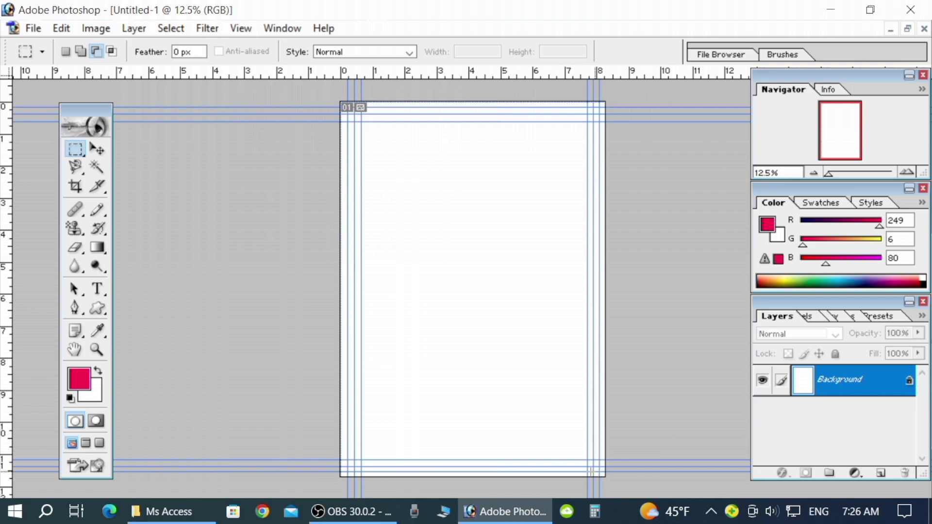
pyautogui.moveTo(591, 471)
pyautogui.mouseDown()
pyautogui.moveTo(402, 298)
pyautogui.moveTo(343, 112)
pyautogui.mouseUp()
pyautogui.moveTo(346, 113); pyautogui.dragTo(347, 107)
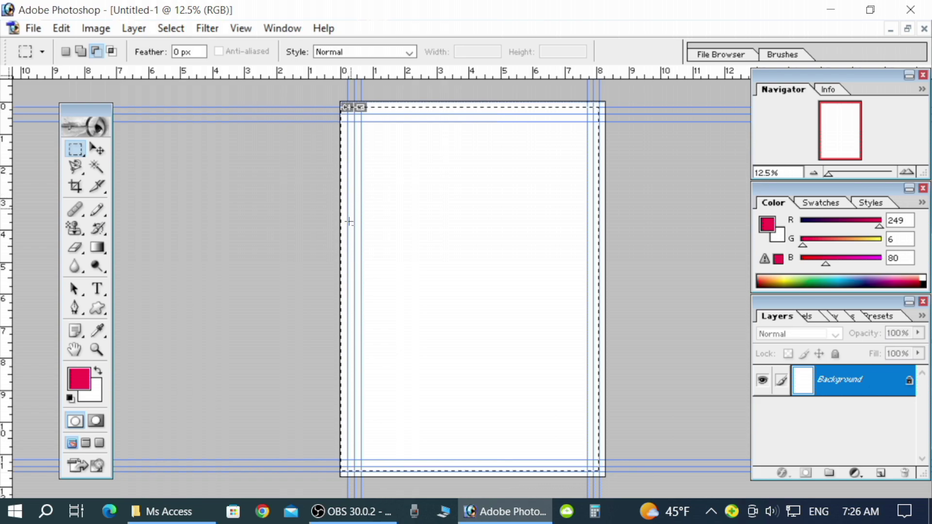
pyautogui.click(349, 451)
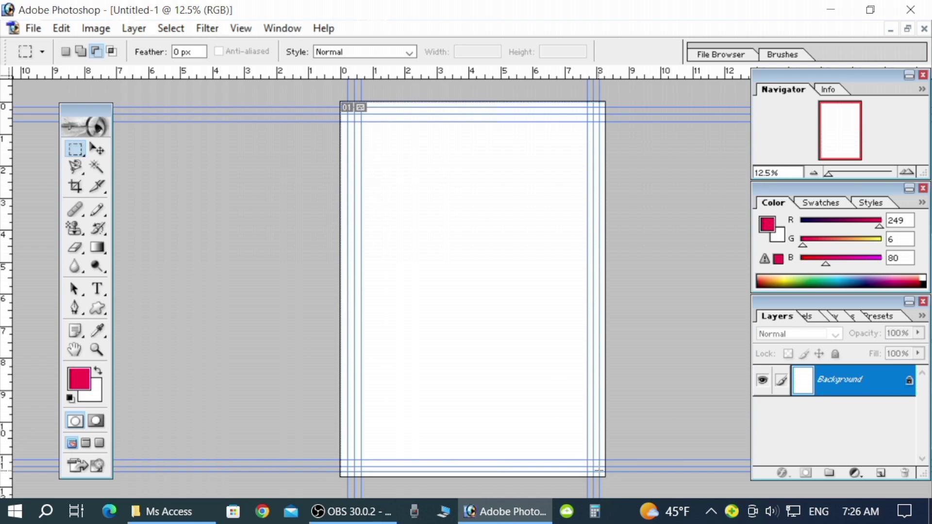
pyautogui.moveTo(599, 470); pyautogui.dragTo(365, 126)
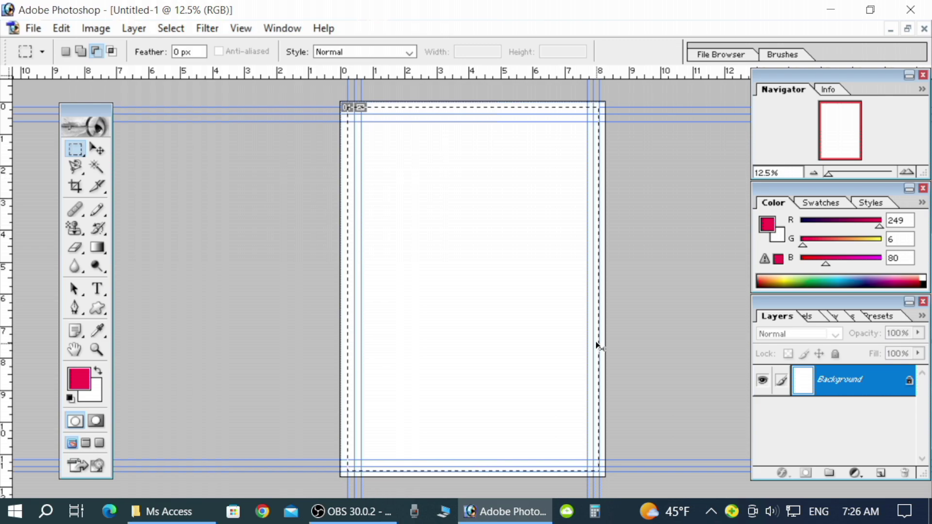
# Zoom in, move the tools panel aside, and set the marquee to New Selection mode.
pyautogui.hotkey('ctrl', '+')
pyautogui.hotkey('ctrl', '+')
pyautogui.hotkey('ctrl', '+')
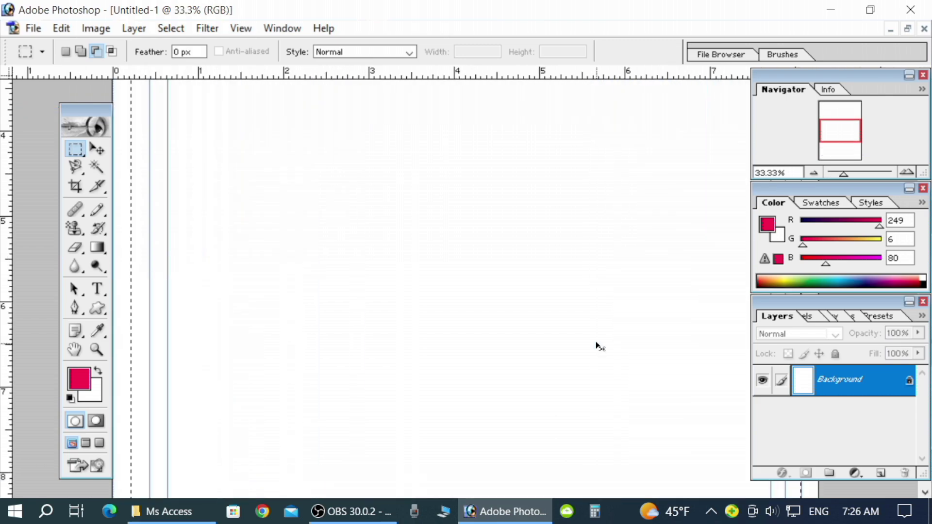
pyautogui.scroll(5, 401, 162)
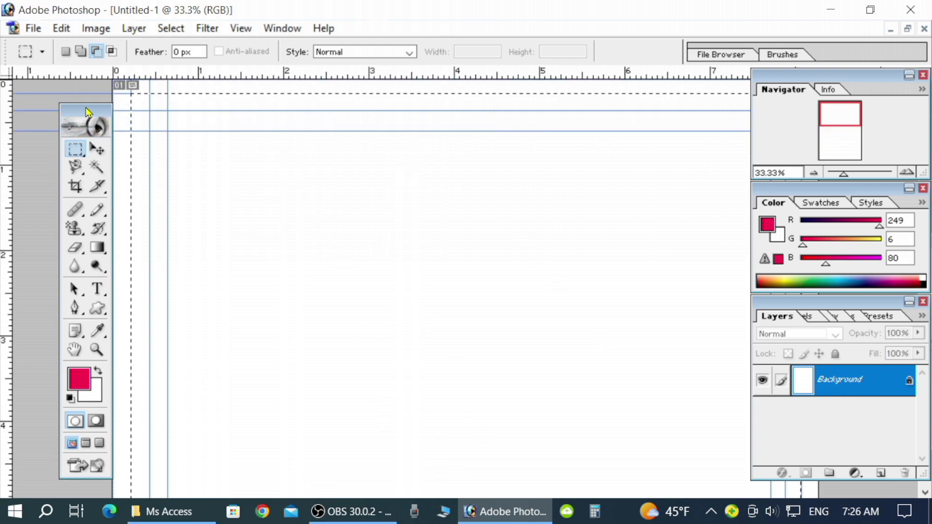
pyautogui.moveTo(73, 110); pyautogui.dragTo(54, 110)
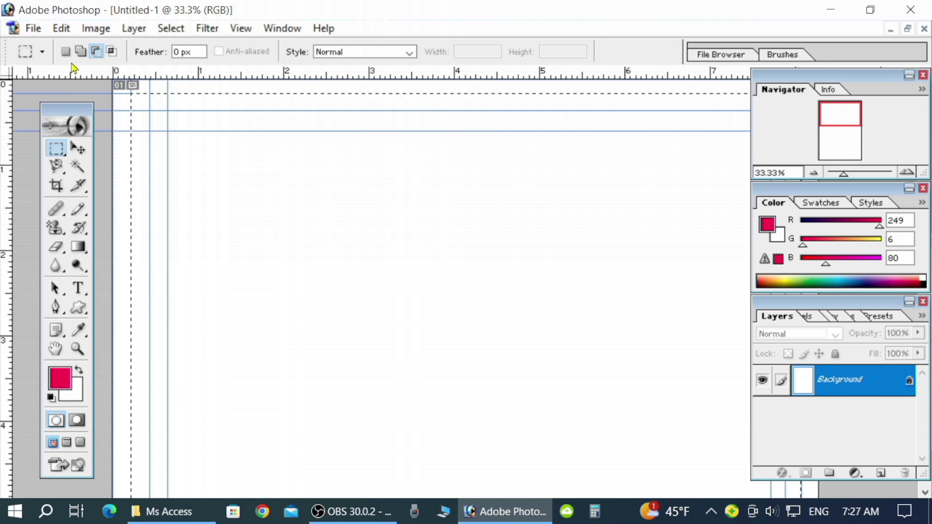
pyautogui.click(66, 52)
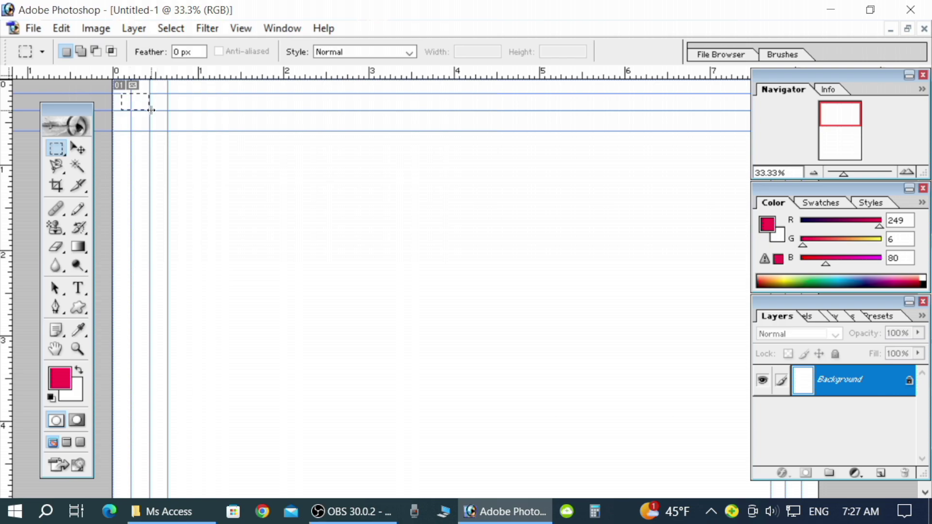
# Select the area between the outer guides and subtract a notch at the top-left corner.
pyautogui.moveTo(130, 93); pyautogui.dragTo(747, 495)
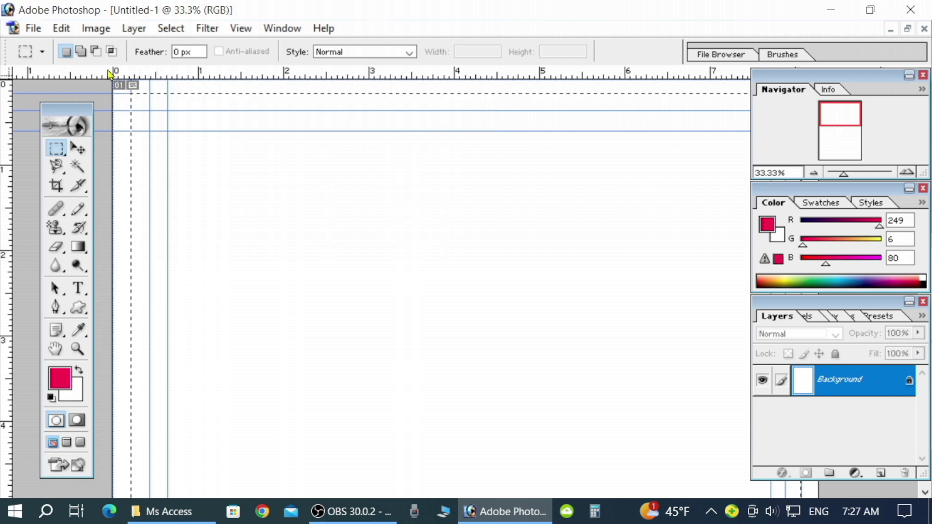
pyautogui.click(95, 51)
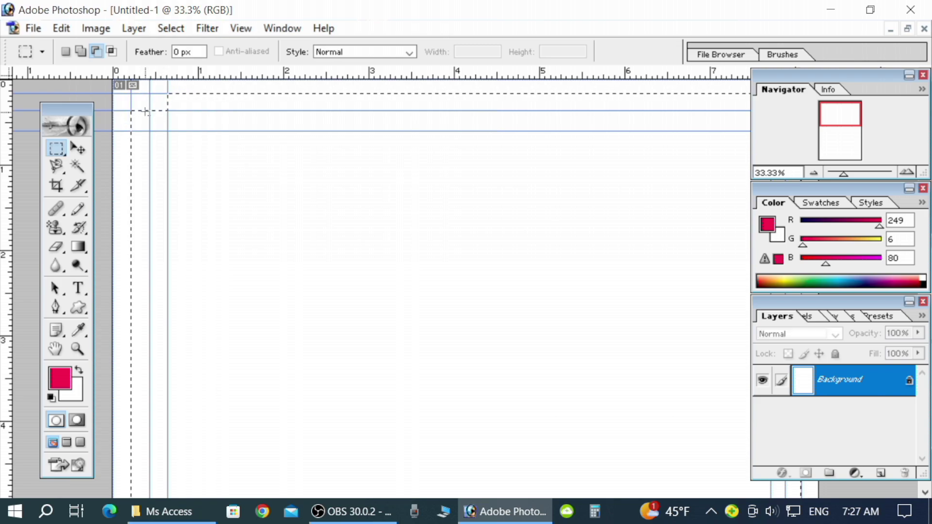
pyautogui.moveTo(135, 114); pyautogui.dragTo(149, 131)
# Move the Navigator, Color and Layers panels aside and cut the top-right corner notch.
pyautogui.moveTo(770, 87); pyautogui.dragTo(876, 89)
pyautogui.moveTo(796, 191); pyautogui.dragTo(903, 192)
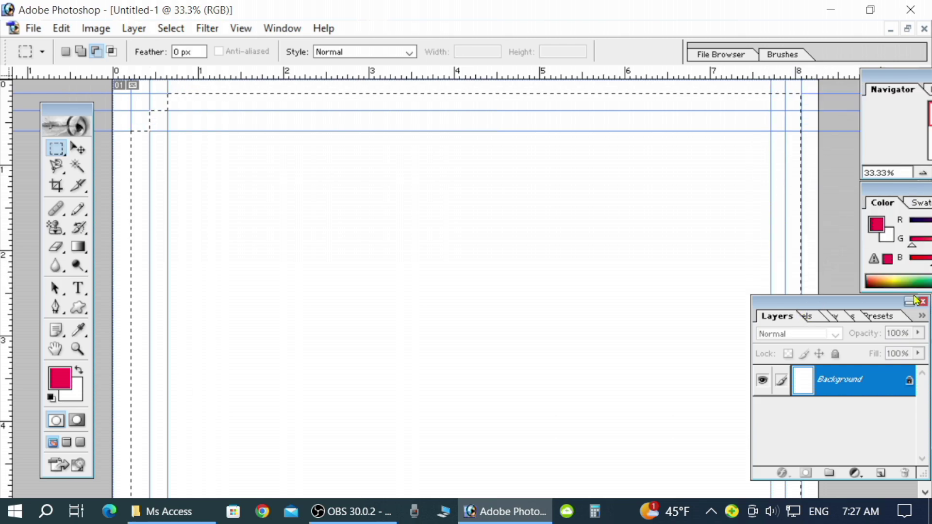
pyautogui.moveTo(788, 307); pyautogui.dragTo(856, 306)
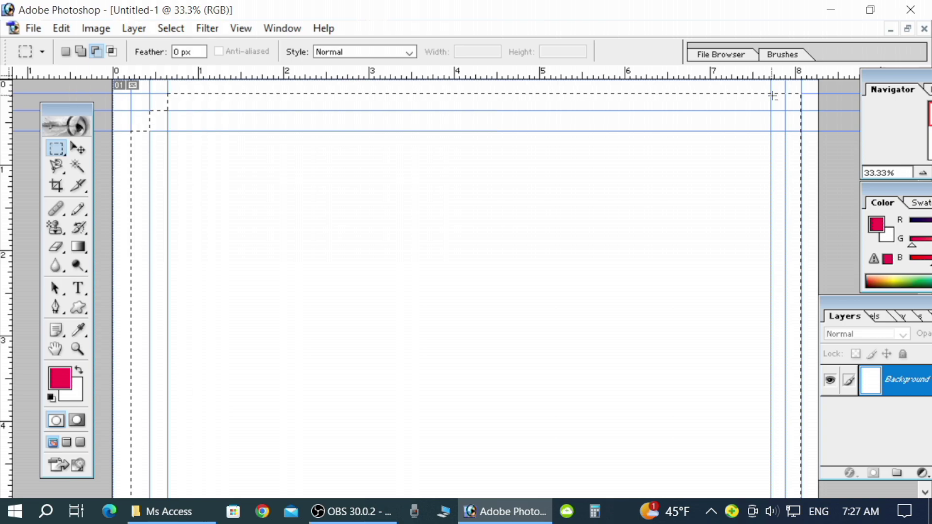
pyautogui.moveTo(773, 96); pyautogui.dragTo(804, 110)
pyautogui.moveTo(806, 129); pyautogui.dragTo(785, 111)
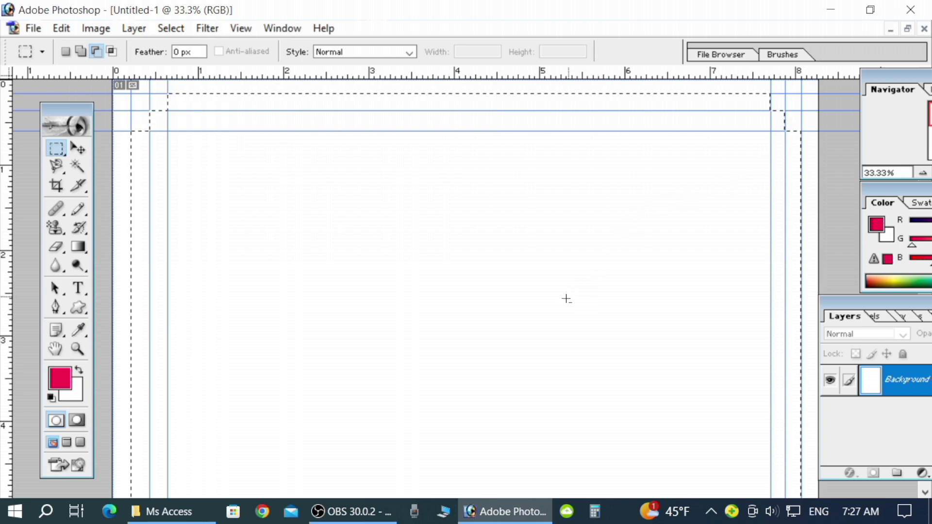
# Scroll down and cut the bottom-right corner notch.
pyautogui.scroll(-3, 563, 339)
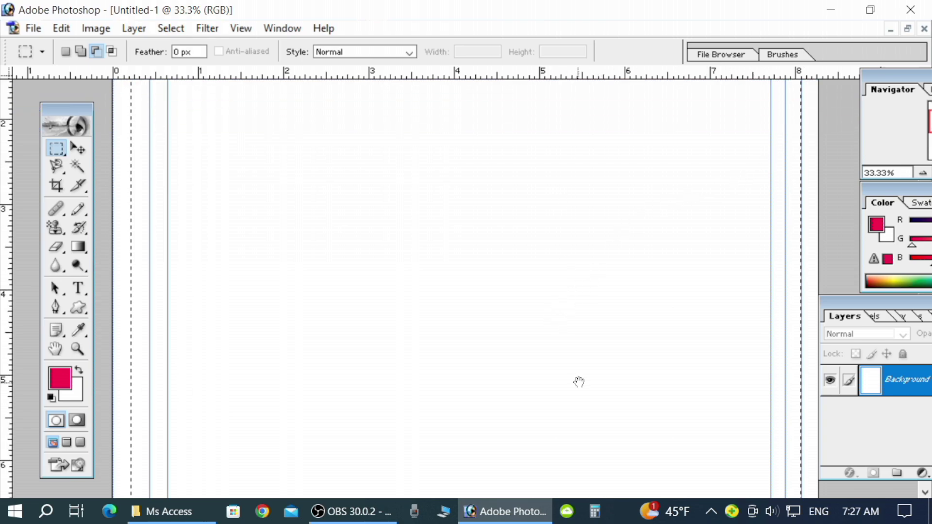
pyautogui.scroll(-3, 578, 381)
pyautogui.scroll(-4, 569, 426)
pyautogui.scroll(-3, 533, 358)
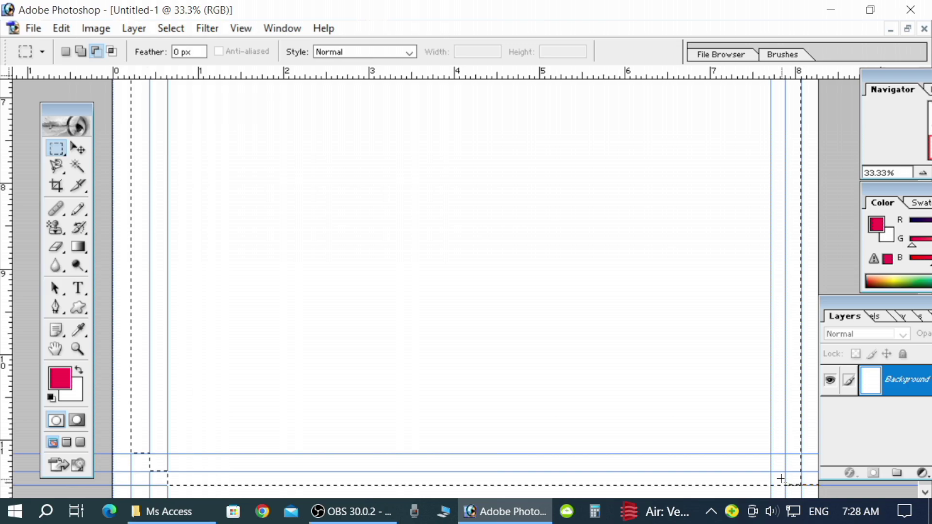
pyautogui.moveTo(803, 484)
pyautogui.mouseDown()
pyautogui.moveTo(770, 470)
pyautogui.moveTo(807, 470)
pyautogui.mouseUp()
# Fit the page on screen and remove all guides with View > Clear Guides.
pyautogui.hotkey('ctrl', '0')
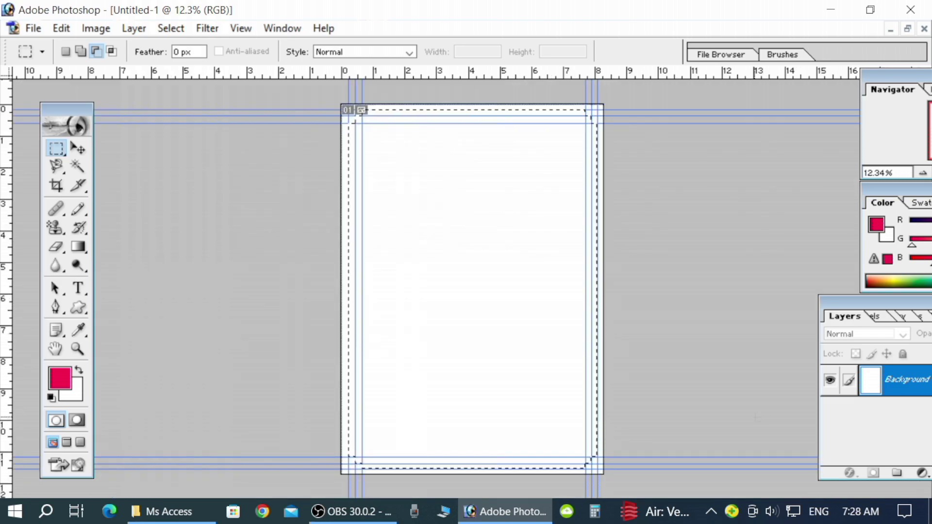
pyautogui.click(239, 30)
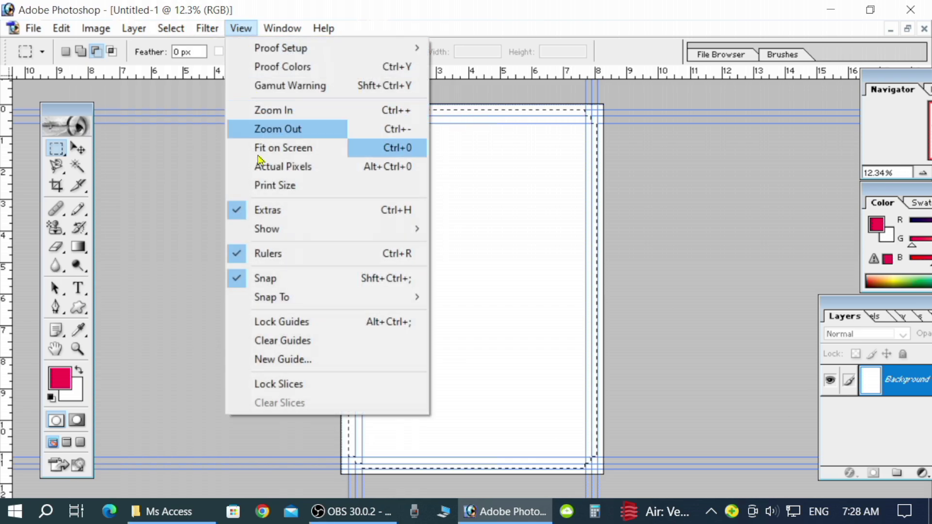
pyautogui.click(279, 342)
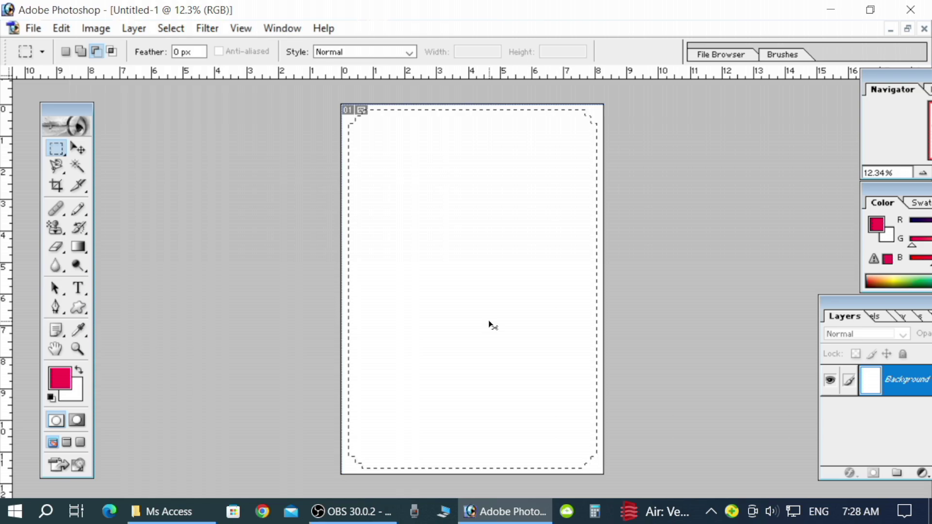
# On a new Layer 1, invert the selection so only the notched page border is selected.
pyautogui.hotkey('ctrl', 'shift', 'n')
pyautogui.press('Return')
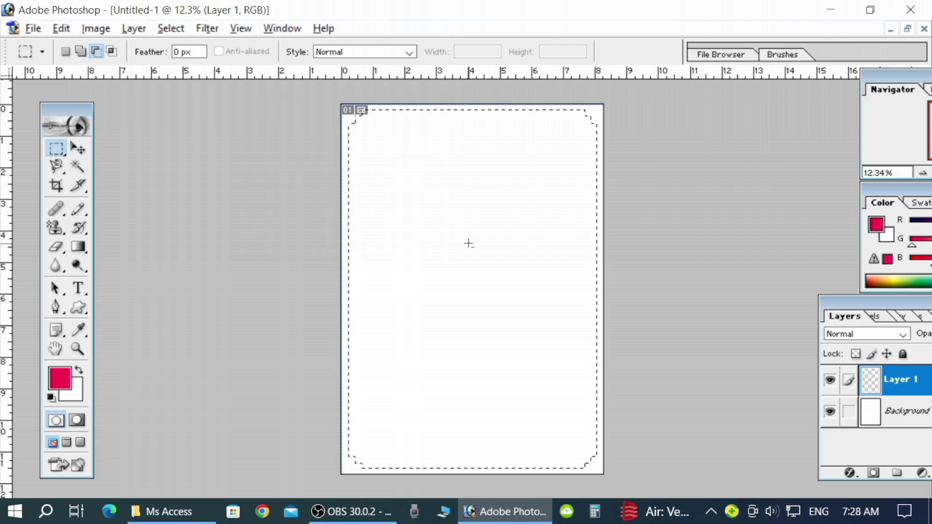
pyautogui.hotkey('alt', 'BackSpace')
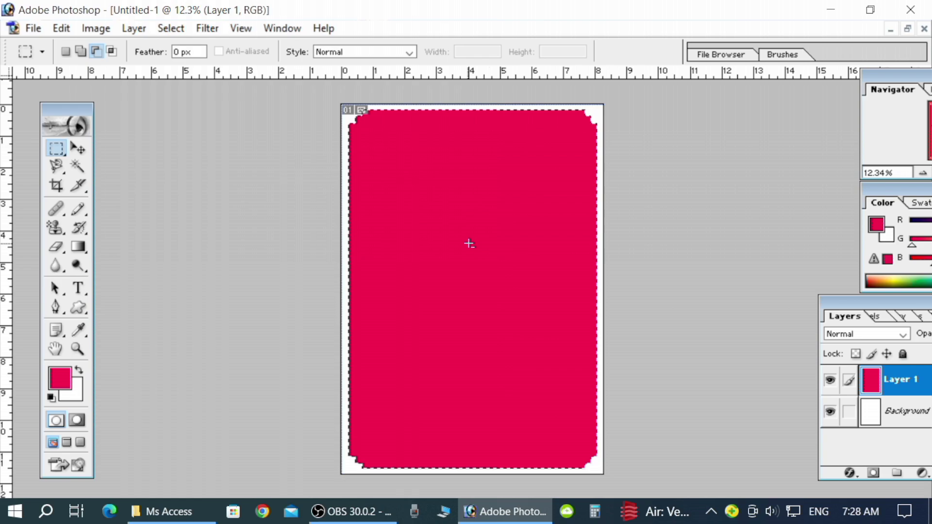
pyautogui.hotkey('ctrl', 'z')
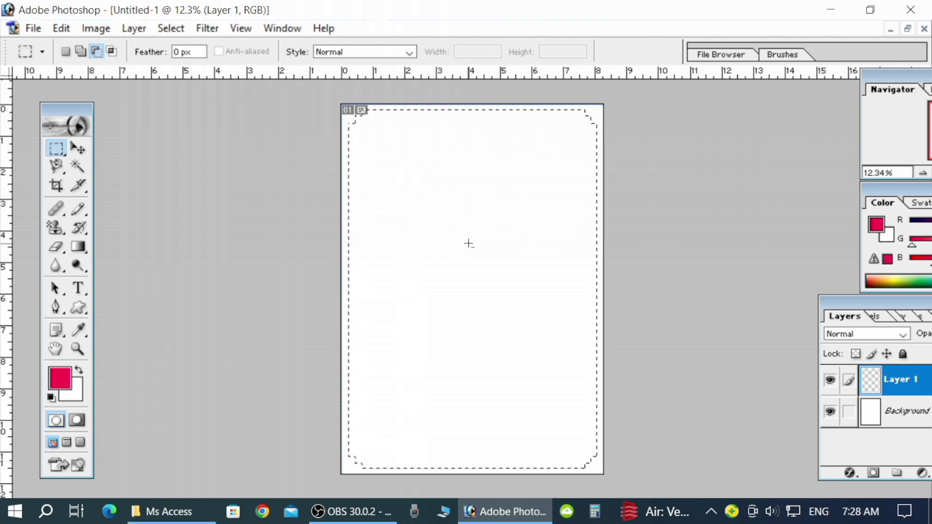
pyautogui.click(170, 28)
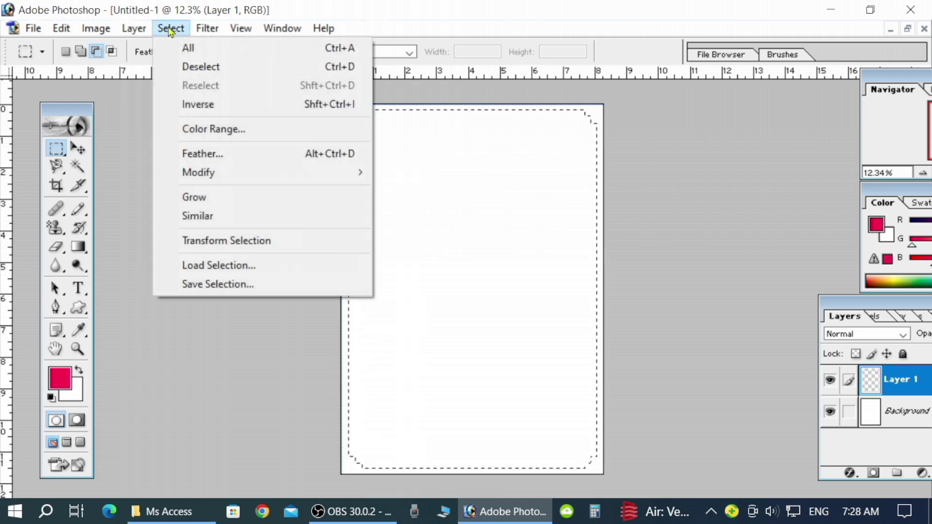
pyautogui.click(211, 107)
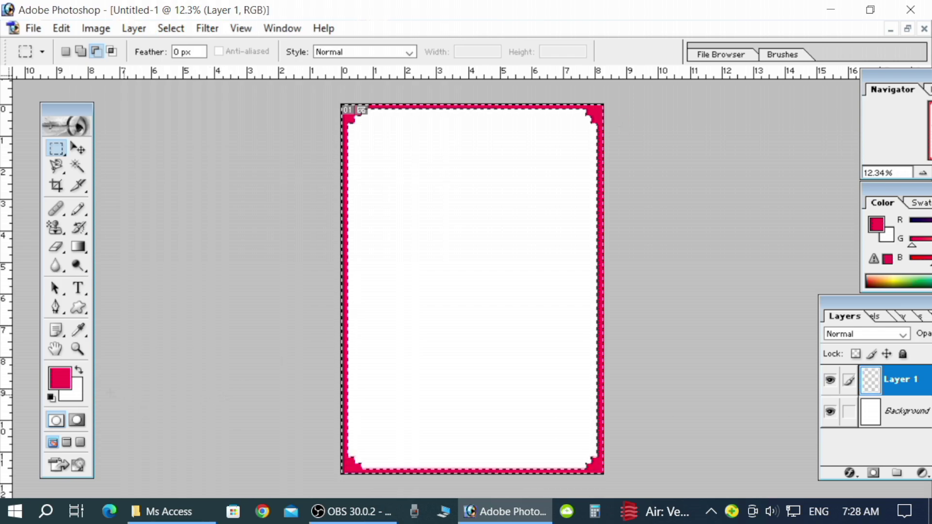
# Select the Paint Bucket tool from the fill tools group.
pyautogui.click(78, 246)
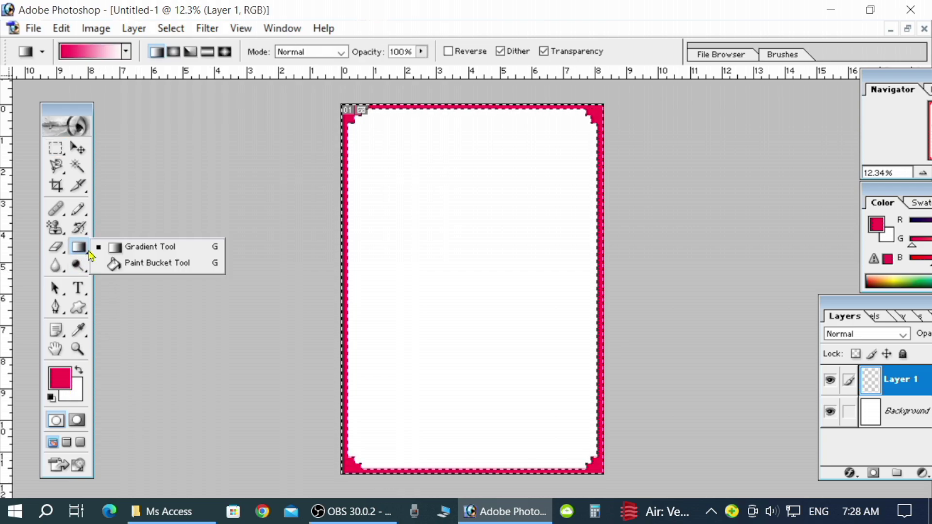
pyautogui.click(119, 266)
pyautogui.click(77, 265)
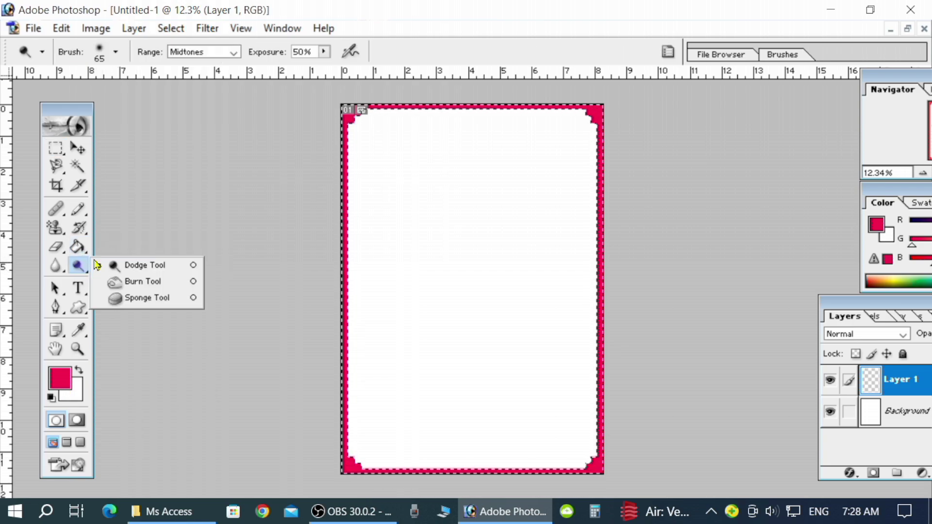
pyautogui.click(78, 247)
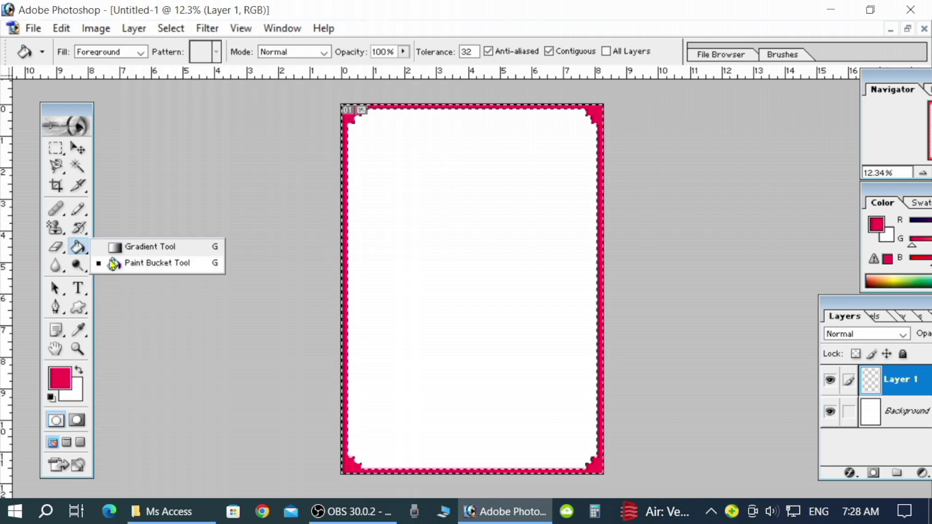
pyautogui.click(122, 263)
# Set the foreground colour to fully saturated blue for the border, then deselect.
pyautogui.click(64, 393)
pyautogui.click(480, 156)
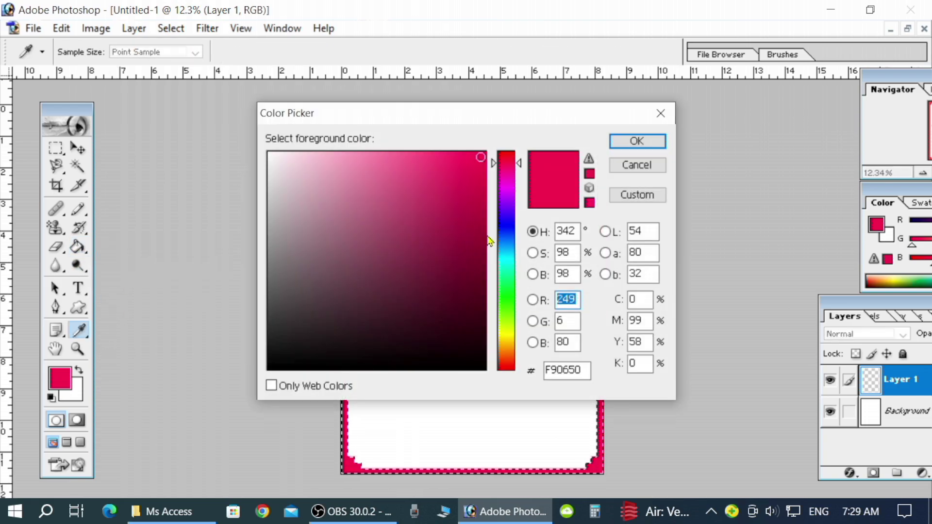
pyautogui.click(505, 235)
pyautogui.click(622, 144)
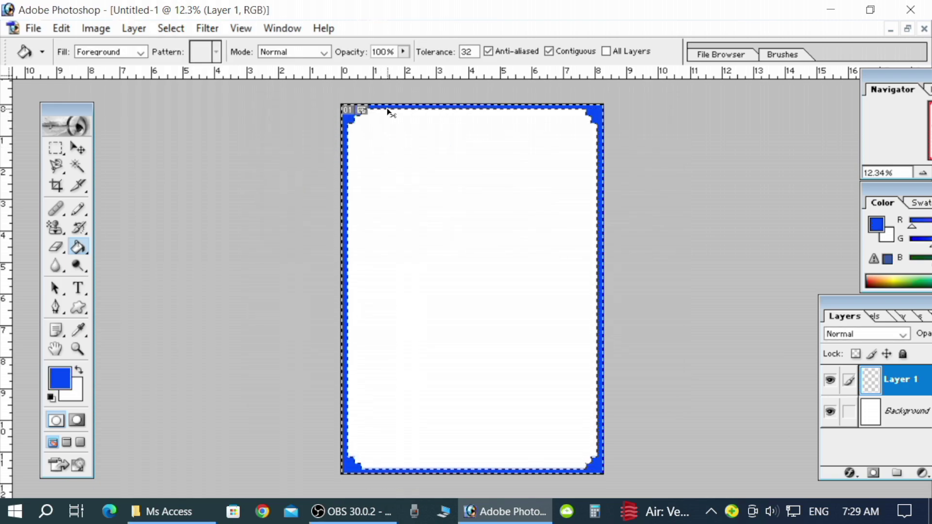
pyautogui.hotkey('ctrl', 'd')
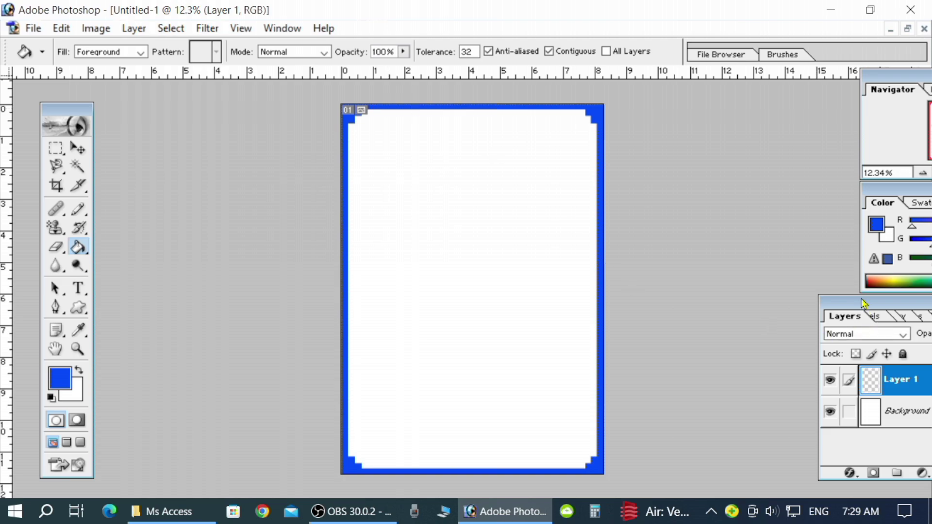
pyautogui.moveTo(859, 305)
pyautogui.mouseDown()
pyautogui.moveTo(803, 241)
pyautogui.moveTo(769, 229)
pyautogui.mouseUp()
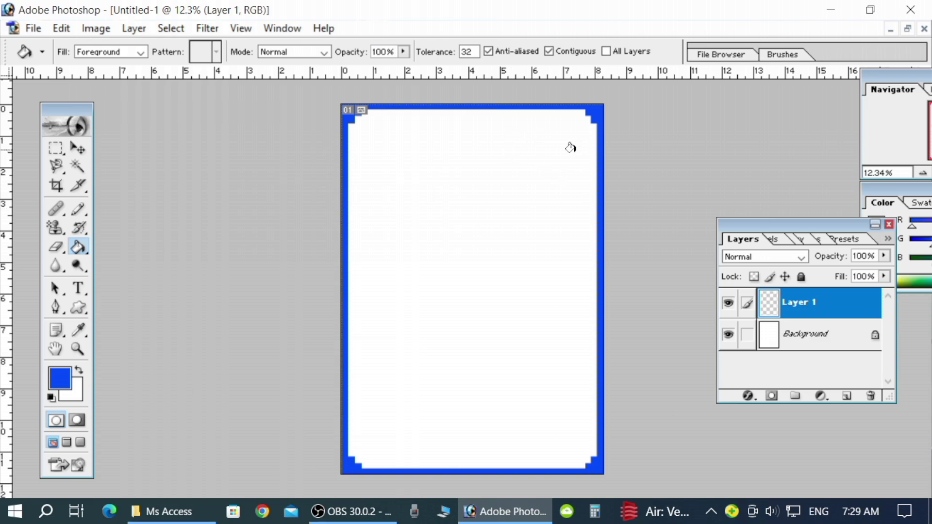
# Open Layer 1's Layer Style, show the Styles presets and apply a red preset.
pyautogui.doubleClick(858, 310)
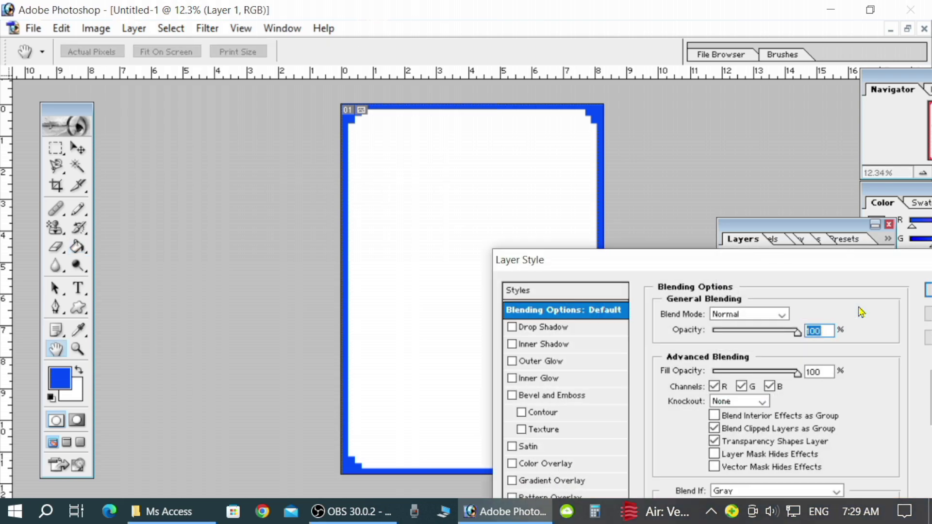
pyautogui.moveTo(582, 265); pyautogui.dragTo(656, 243)
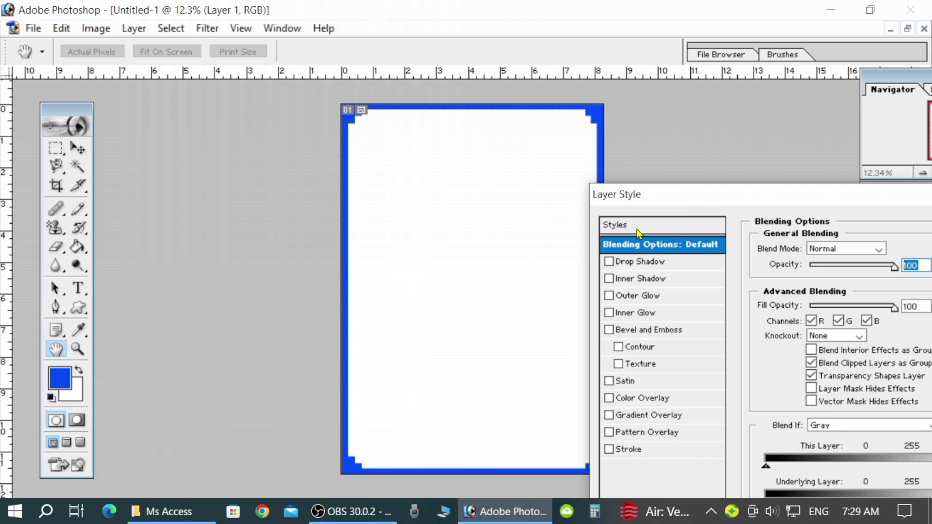
pyautogui.click(636, 229)
pyautogui.moveTo(702, 190); pyautogui.dragTo(408, 266)
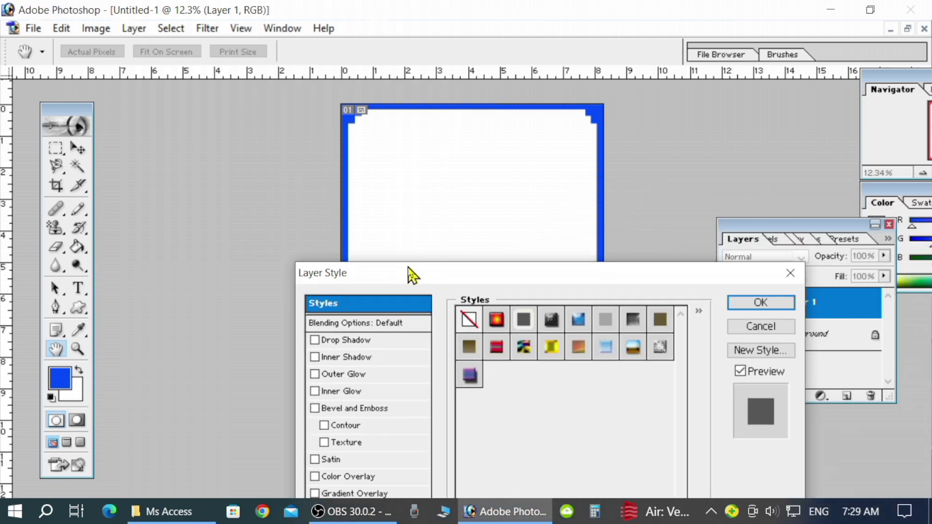
pyautogui.click(498, 321)
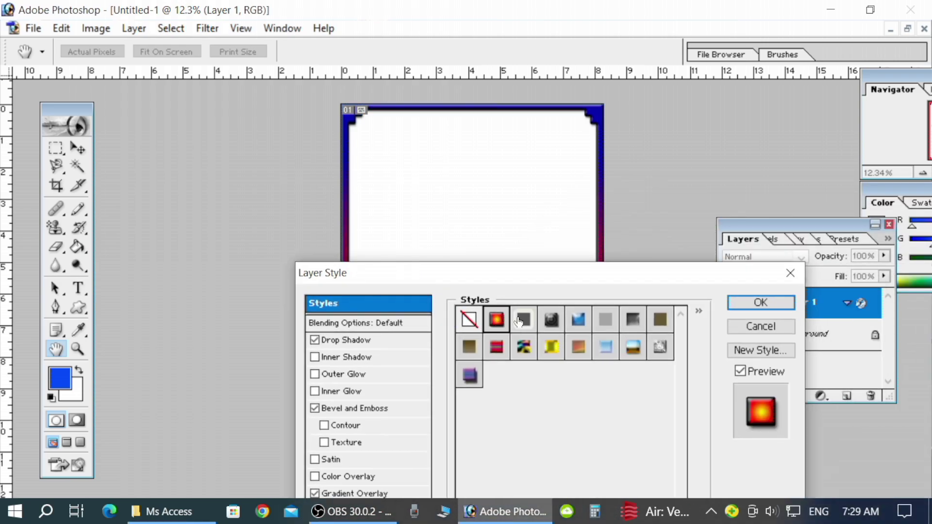
pyautogui.moveTo(502, 274)
pyautogui.mouseDown()
pyautogui.moveTo(516, 386)
pyautogui.moveTo(499, 396)
pyautogui.mouseUp()
# Try several preset styles, then apply the purple preset to the frame and confirm.
pyautogui.click(576, 438)
pyautogui.click(549, 438)
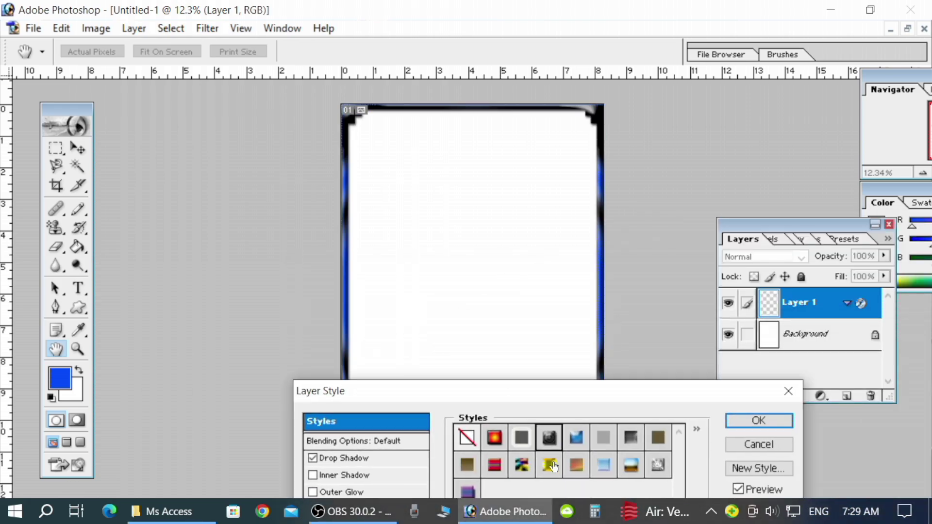
pyautogui.click(576, 465)
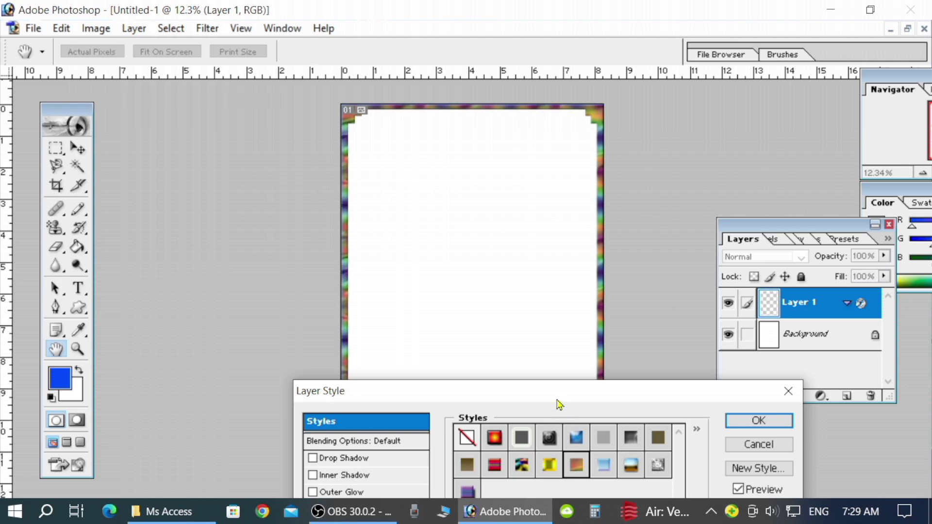
pyautogui.click(631, 465)
pyautogui.click(658, 438)
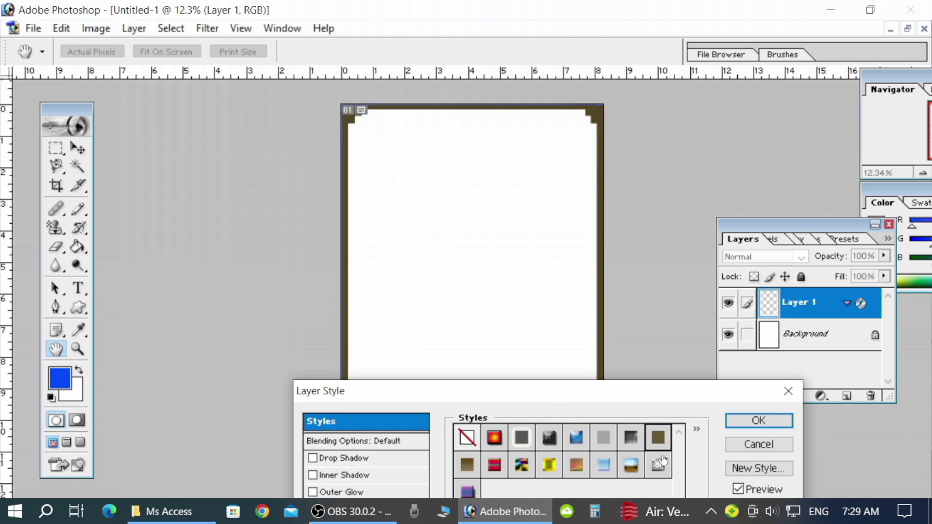
pyautogui.click(661, 462)
pyautogui.click(473, 491)
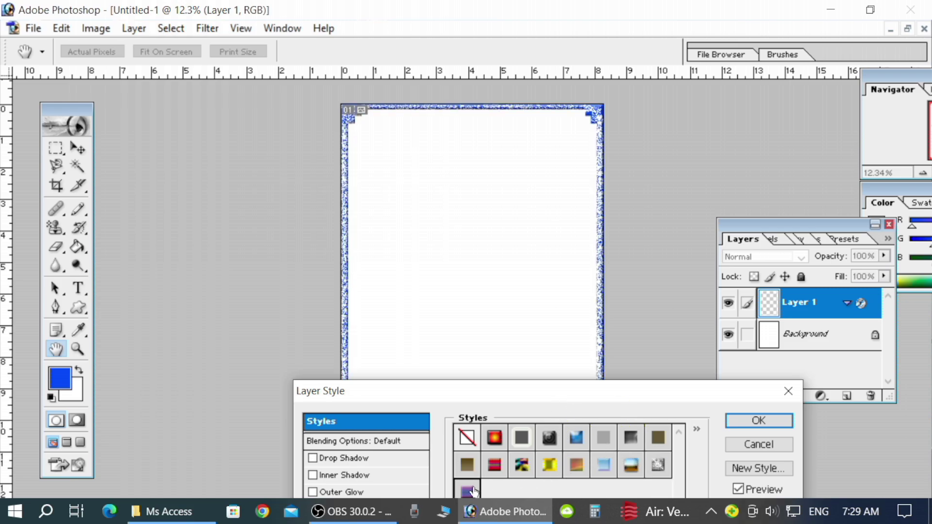
pyautogui.click(757, 421)
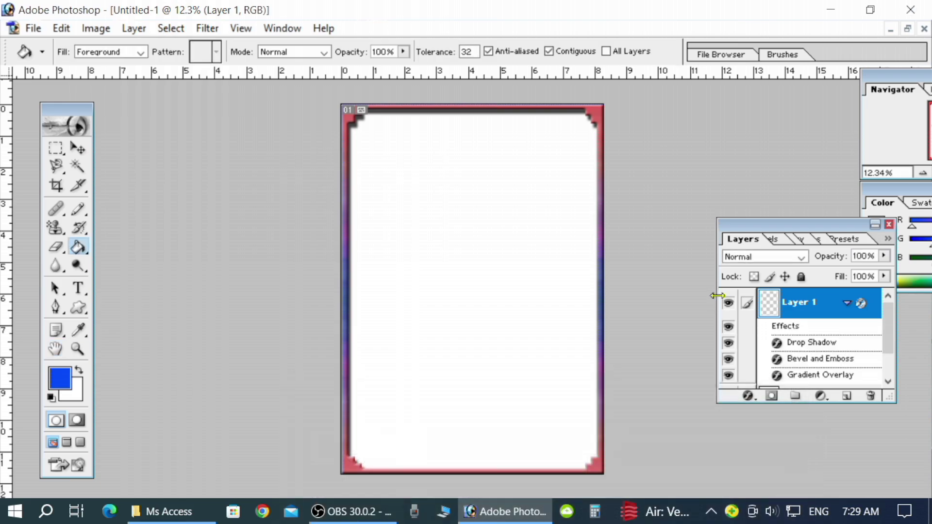
# Check the frame edges up close, then reopen Layer 1's Layer Style dialog beside the page.
pyautogui.hotkey('ctrl', '+')
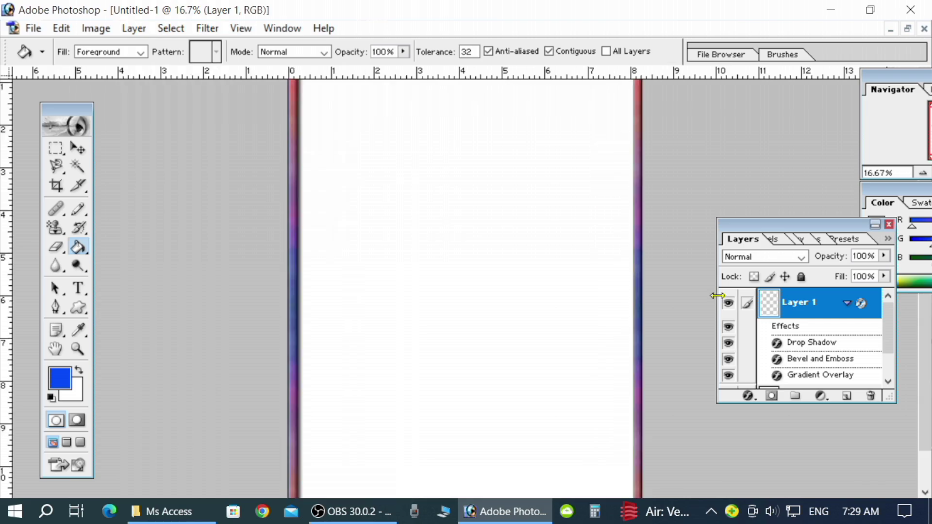
pyautogui.hotkey('ctrl', '-')
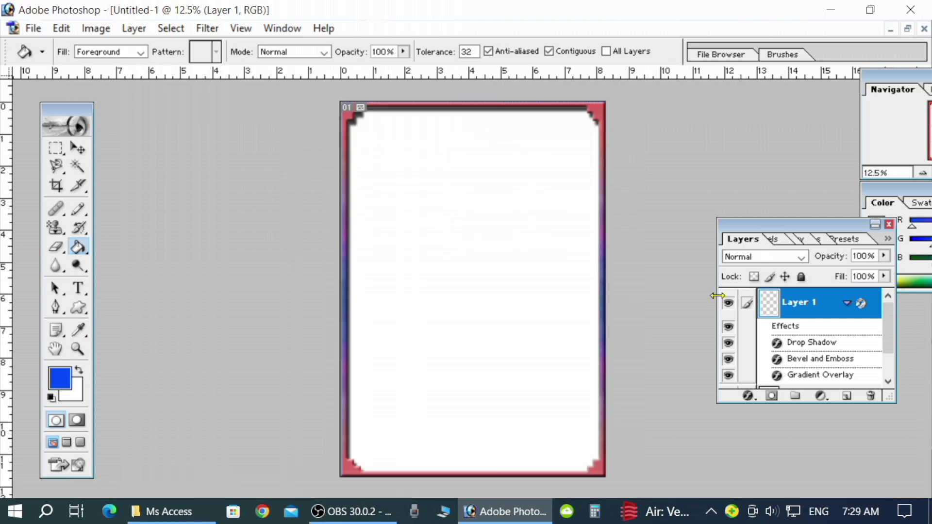
pyautogui.doubleClick(871, 302)
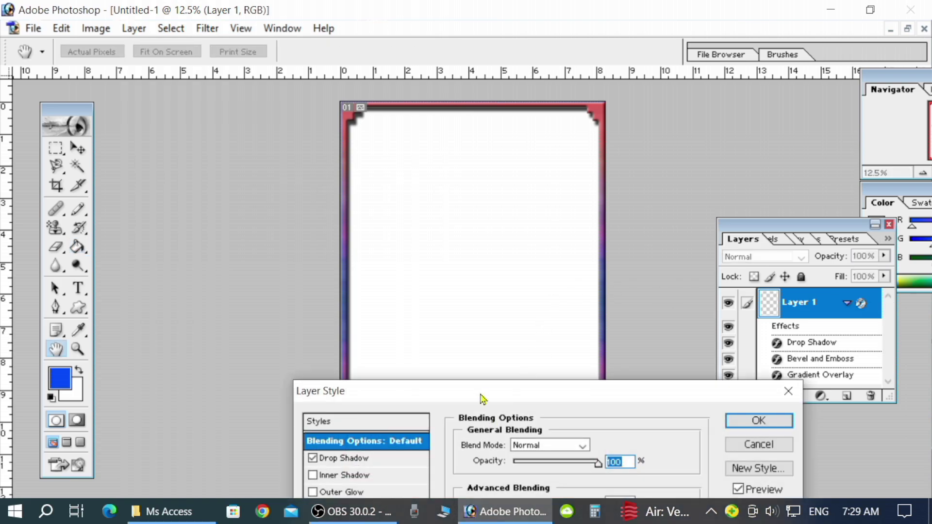
pyautogui.moveTo(478, 338); pyautogui.dragTo(834, 176)
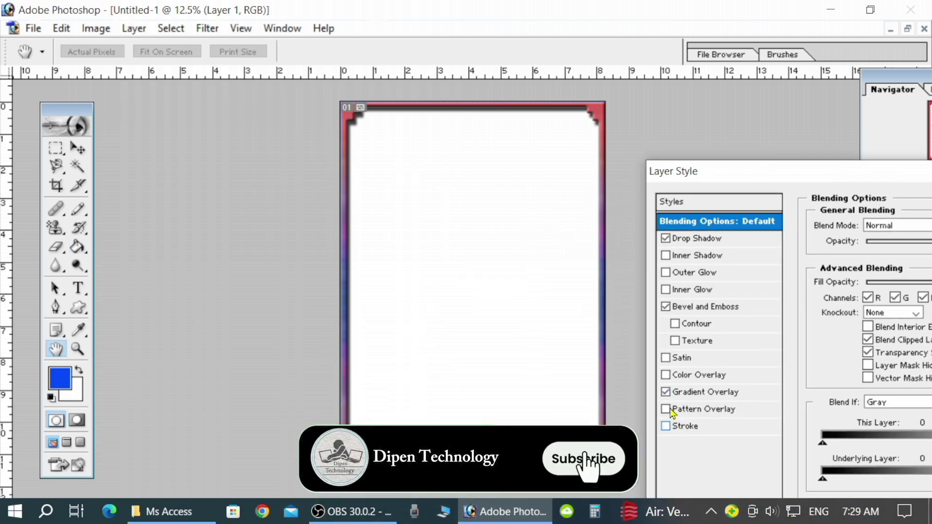
# Give Layer 1's drop shadow 100% opacity, 2 px distance, 9% spread and 40 px size.
pyautogui.click(694, 243)
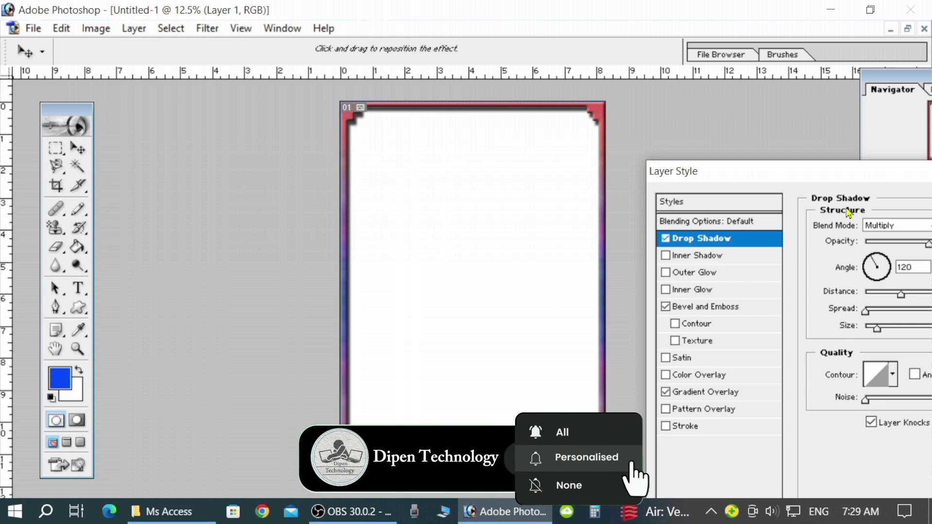
pyautogui.moveTo(844, 185)
pyautogui.mouseDown()
pyautogui.moveTo(679, 374)
pyautogui.moveTo(730, 276)
pyautogui.mouseUp()
pyautogui.write('100')
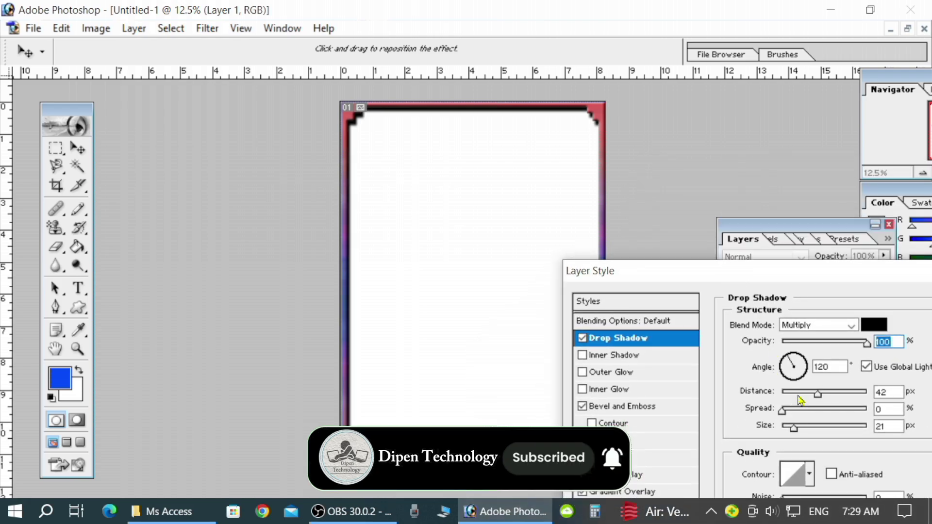
pyautogui.moveTo(818, 393); pyautogui.dragTo(785, 394)
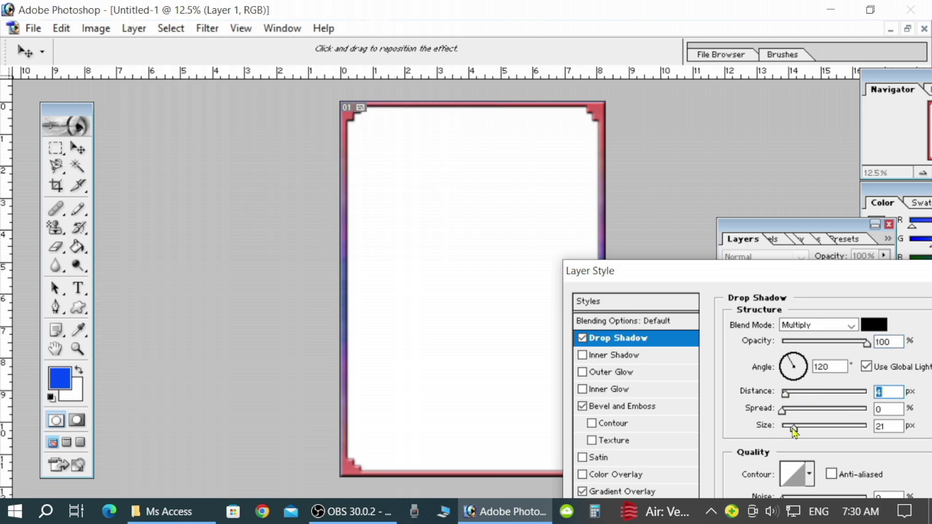
pyautogui.moveTo(792, 428); pyautogui.dragTo(816, 431)
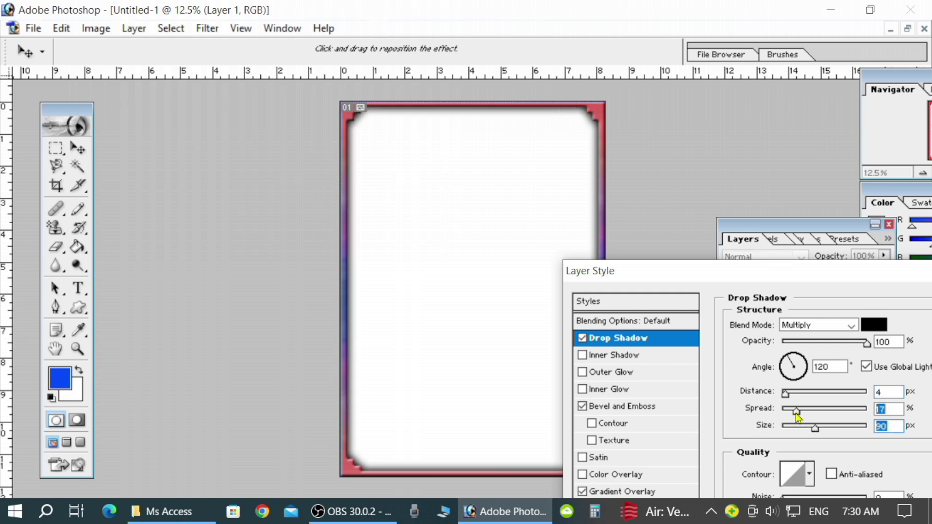
pyautogui.moveTo(793, 412); pyautogui.dragTo(783, 393)
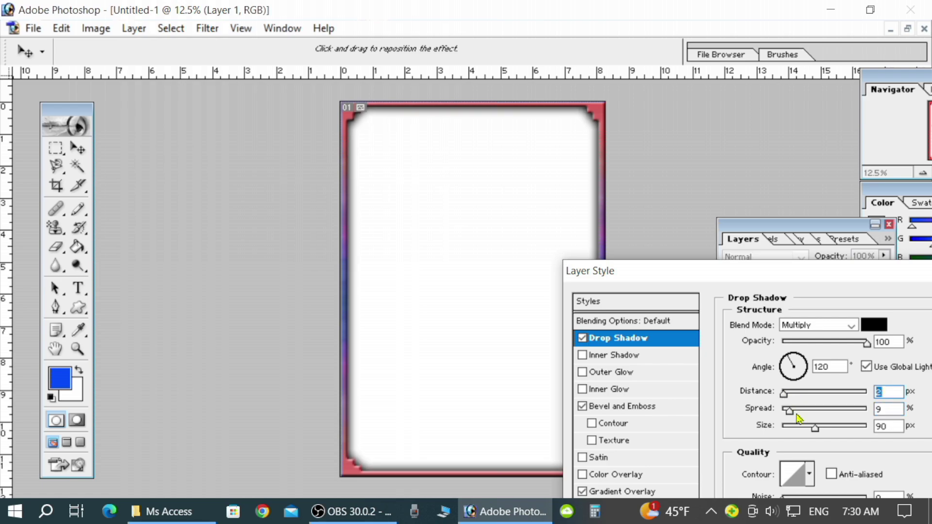
pyautogui.moveTo(815, 432); pyautogui.dragTo(803, 435)
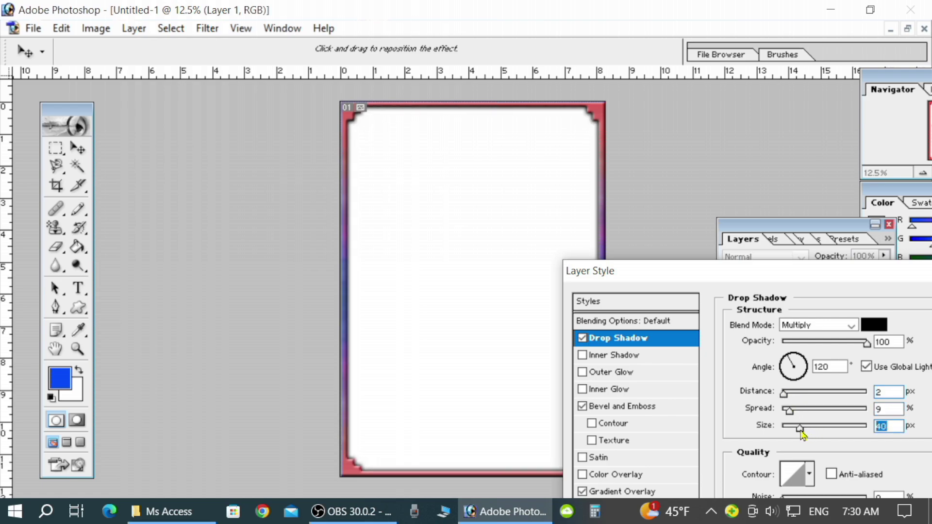
pyautogui.moveTo(820, 271); pyautogui.dragTo(723, 311)
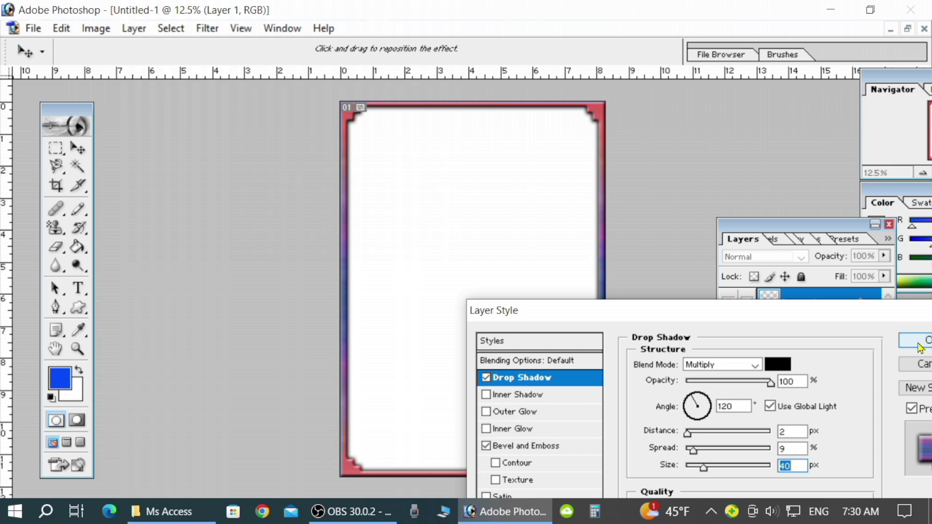
pyautogui.click(919, 348)
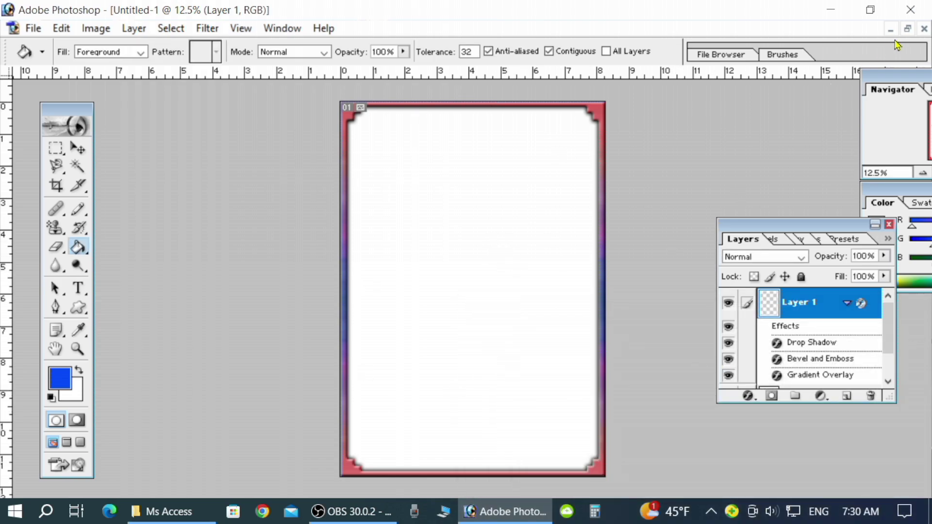
# Restore the page window and browse to the photo folder on New Volume (F:).
pyautogui.click(906, 29)
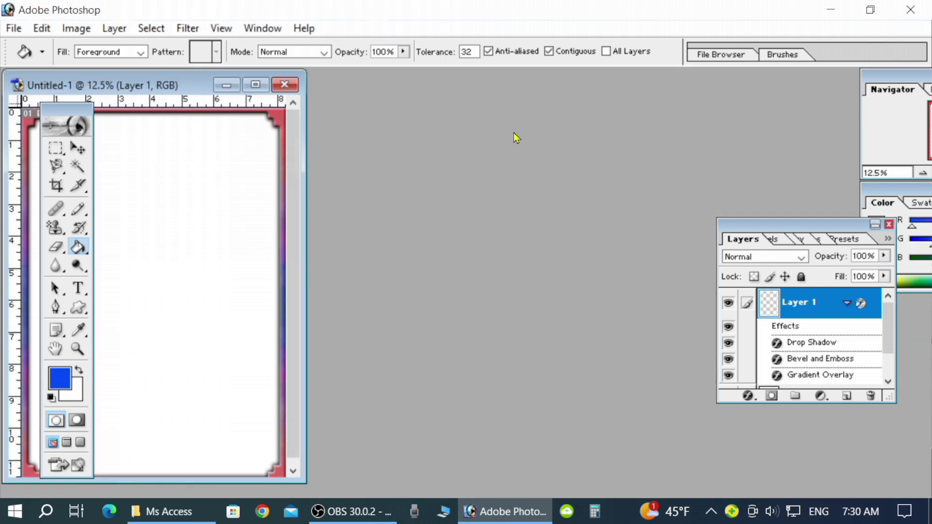
pyautogui.hotkey('ctrl', 'o')
pyautogui.scroll(-3, 509, 204)
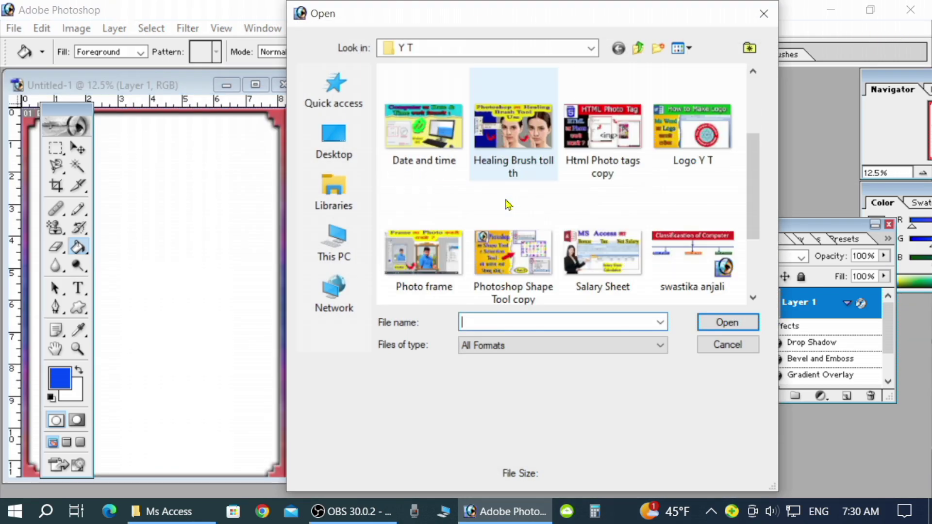
pyautogui.scroll(3, 510, 204)
pyautogui.click(328, 154)
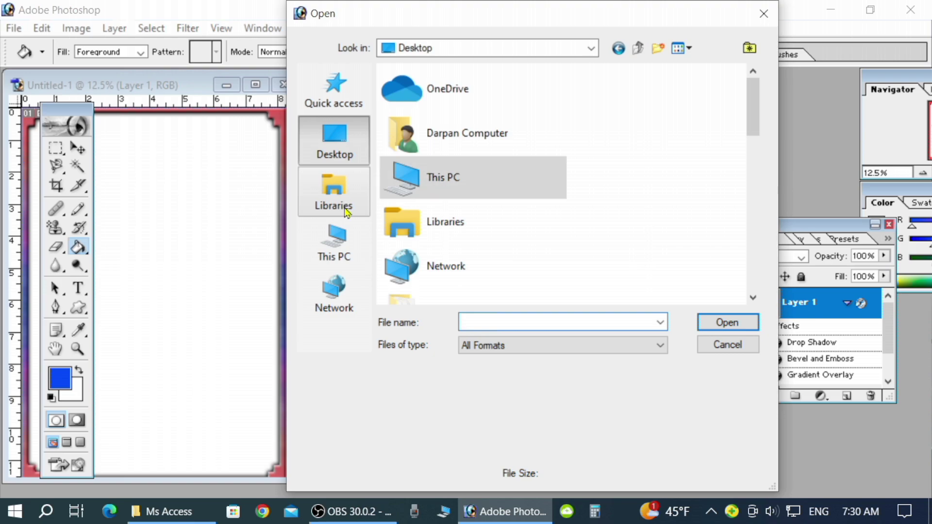
pyautogui.click(340, 240)
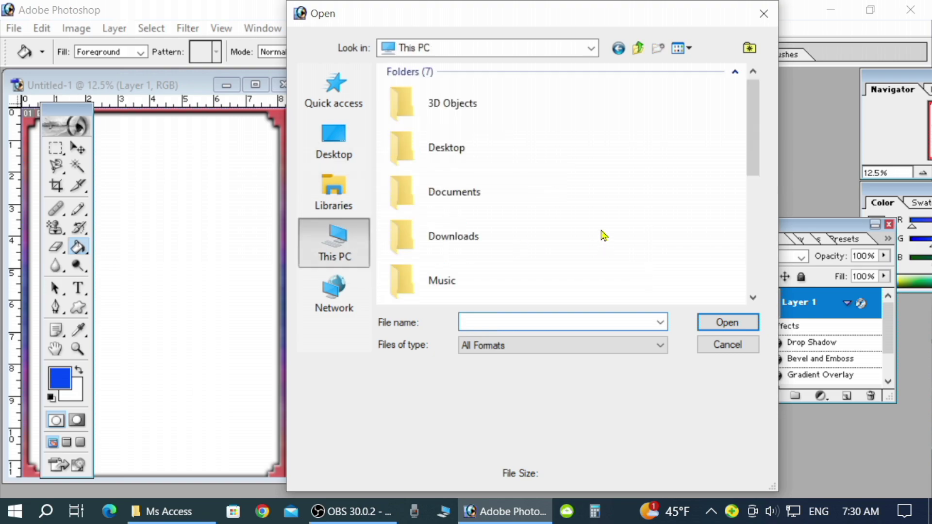
pyautogui.scroll(-5, 473, 228)
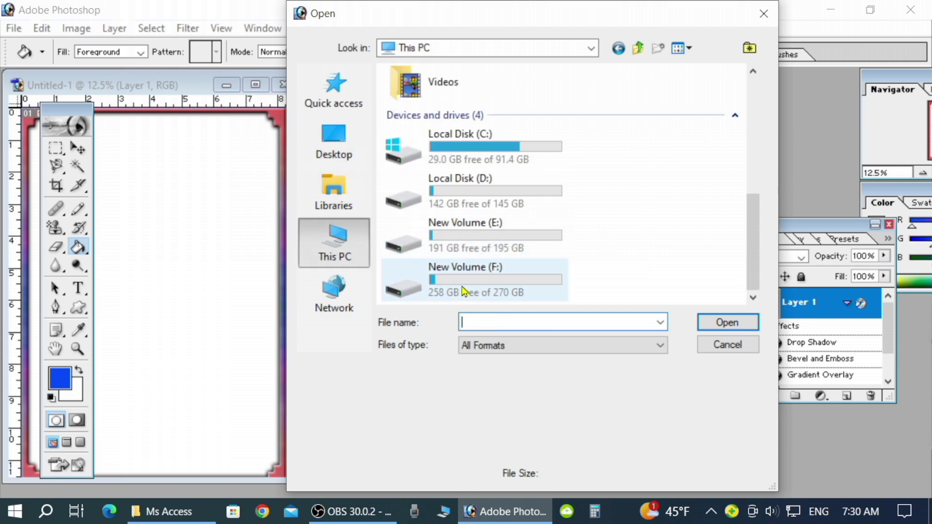
pyautogui.doubleClick(478, 272)
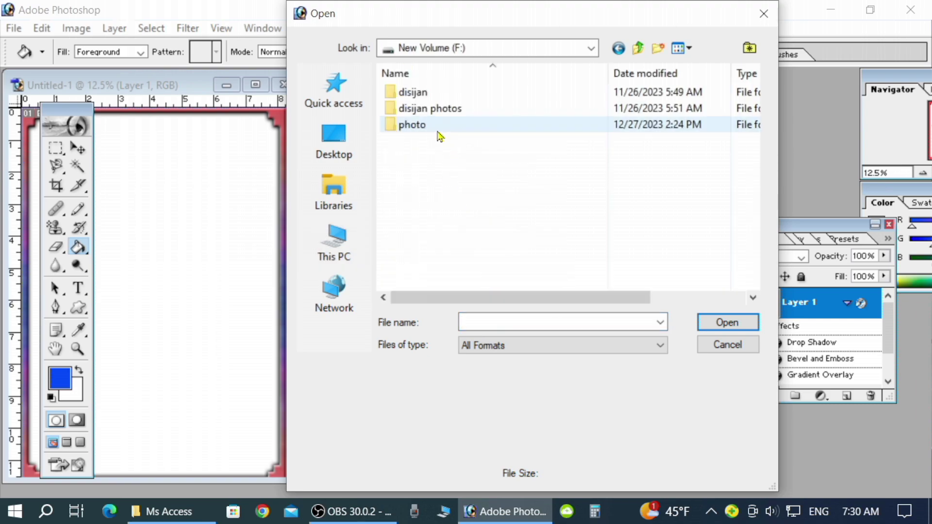
pyautogui.doubleClick(436, 127)
# Find DSC_0205 in the photo folder and open it.
pyautogui.scroll(-3, 487, 217)
pyautogui.scroll(-5, 488, 217)
pyautogui.scroll(-4, 487, 217)
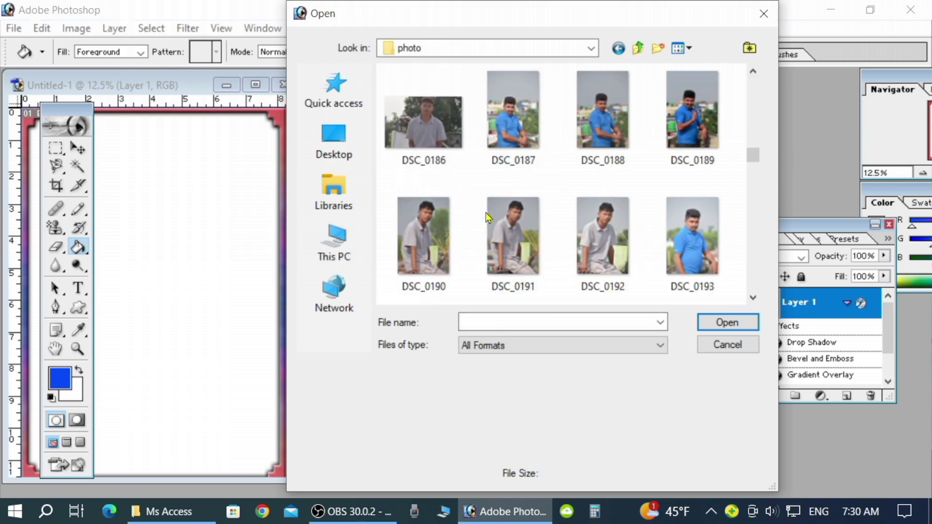
pyautogui.scroll(-2, 487, 217)
pyautogui.scroll(-1, 487, 217)
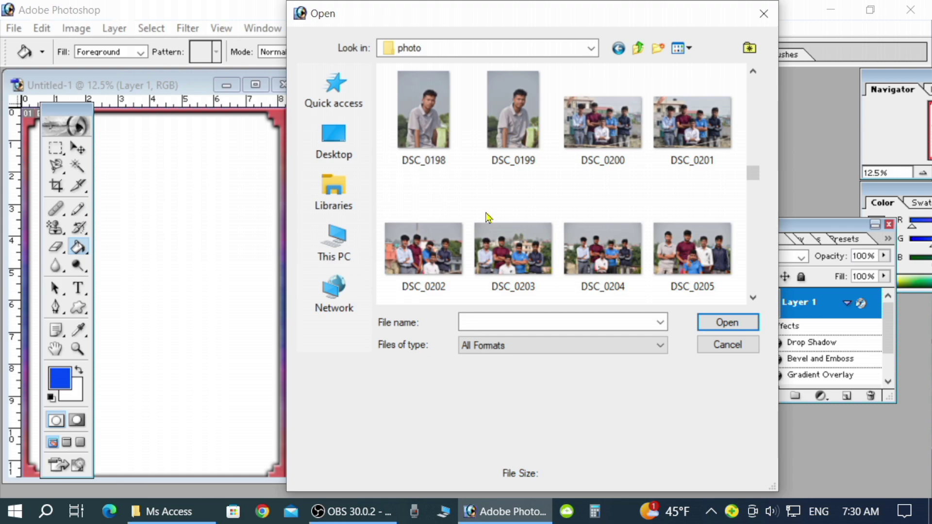
pyautogui.scroll(-2, 488, 217)
pyautogui.scroll(-2, 487, 217)
pyautogui.scroll(-3, 487, 217)
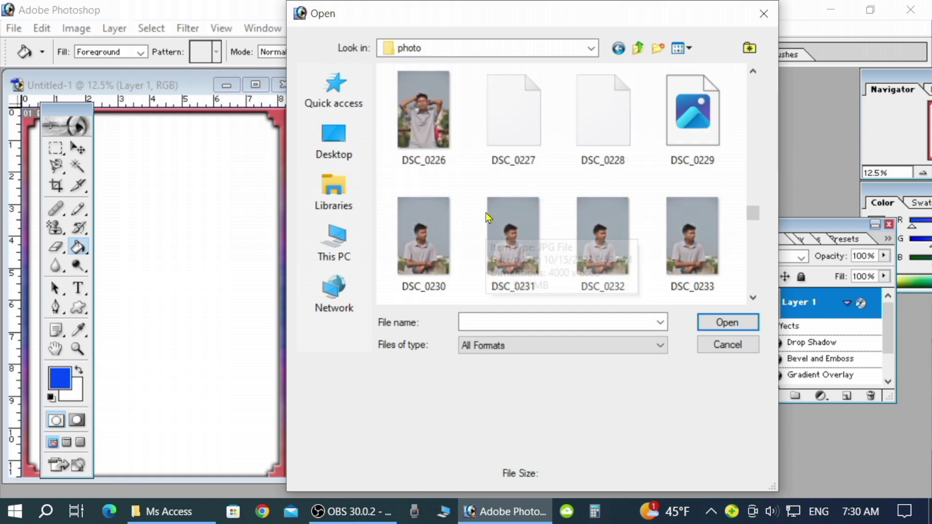
pyautogui.scroll(-2, 487, 217)
pyautogui.scroll(-3, 487, 217)
pyautogui.scroll(-1, 487, 217)
pyautogui.scroll(-2, 487, 216)
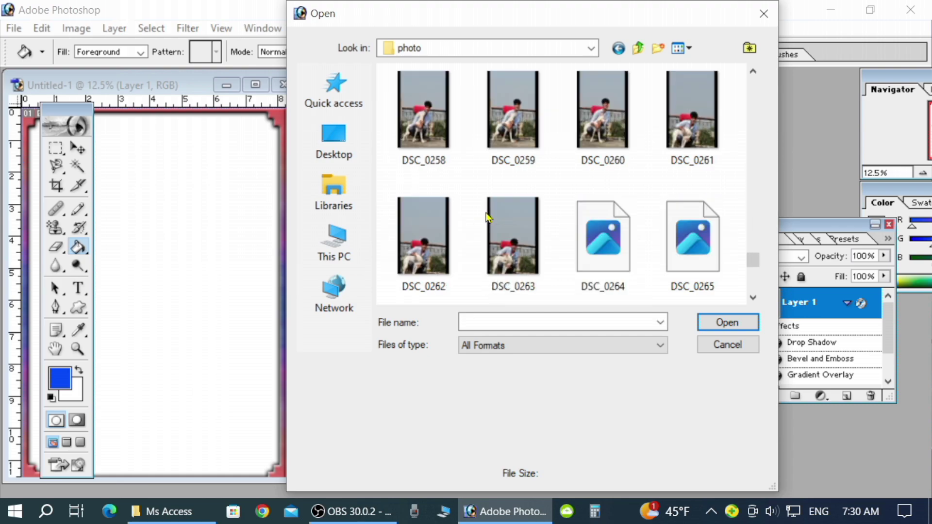
pyautogui.scroll(-1, 487, 217)
pyautogui.scroll(-1, 487, 217)
pyautogui.scroll(-1, 487, 217)
pyautogui.scroll(-1, 487, 217)
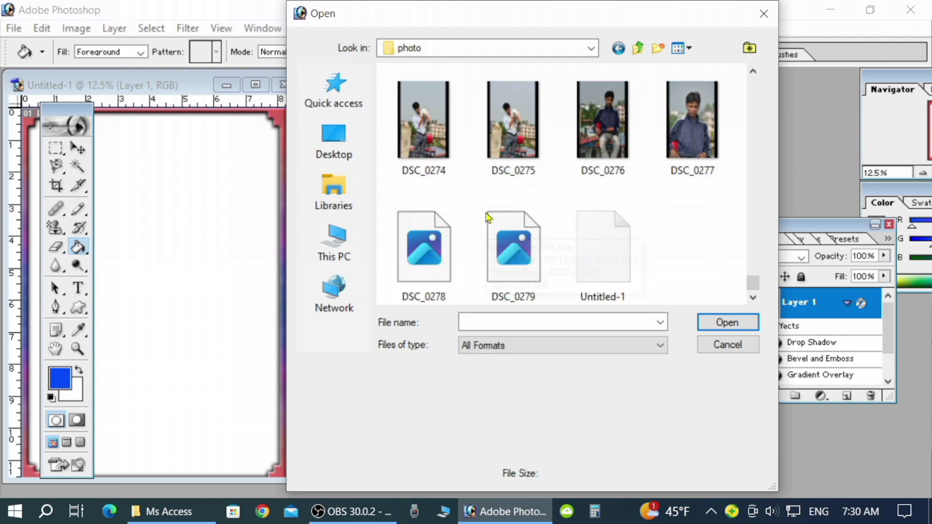
pyautogui.scroll(7, 488, 216)
pyautogui.scroll(10, 488, 217)
pyautogui.scroll(6, 488, 217)
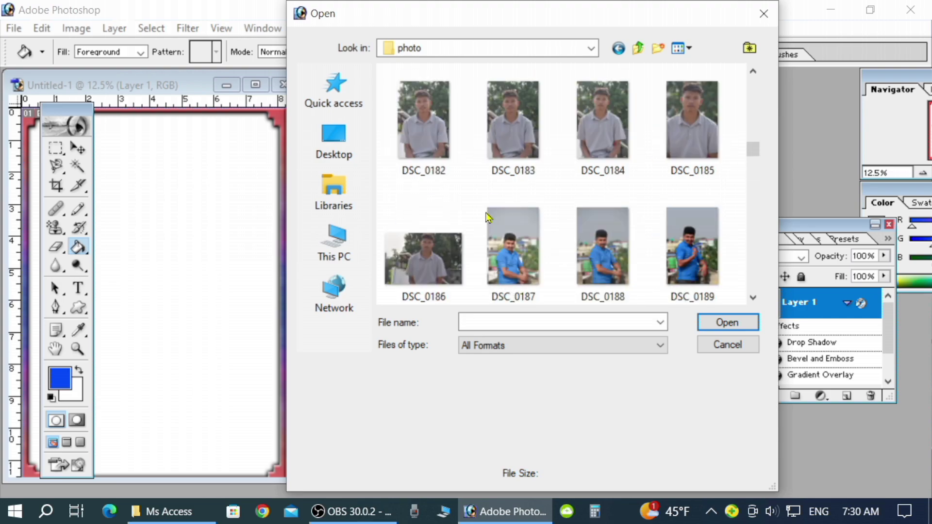
pyautogui.scroll(-4, 487, 218)
pyautogui.scroll(-1, 488, 217)
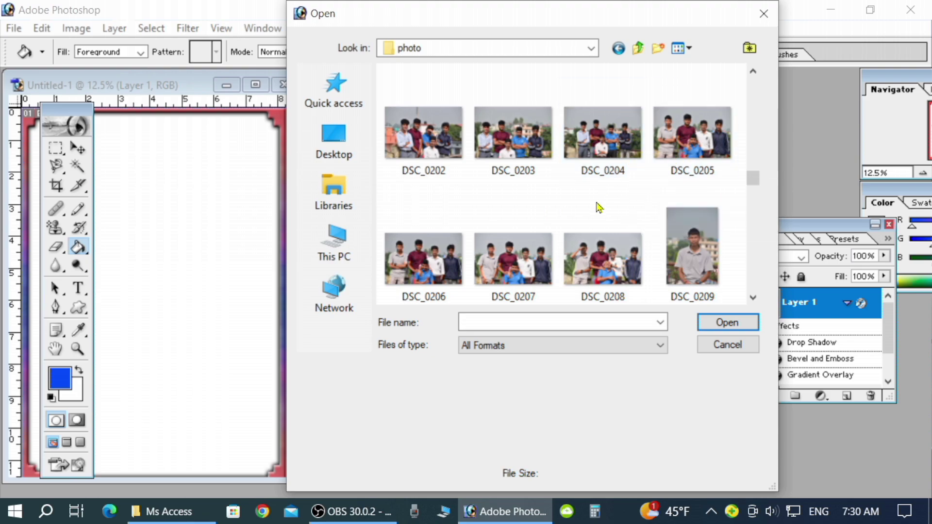
pyautogui.click(672, 149)
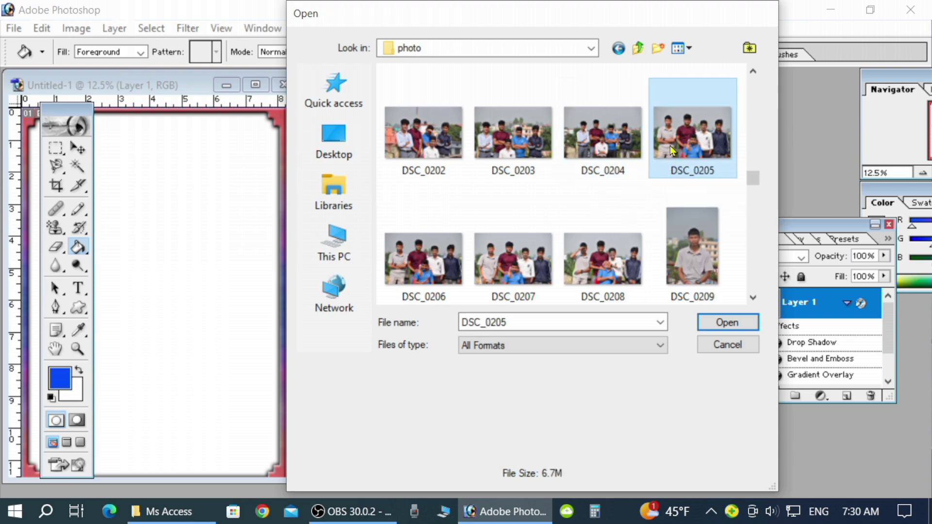
pyautogui.doubleClick(672, 149)
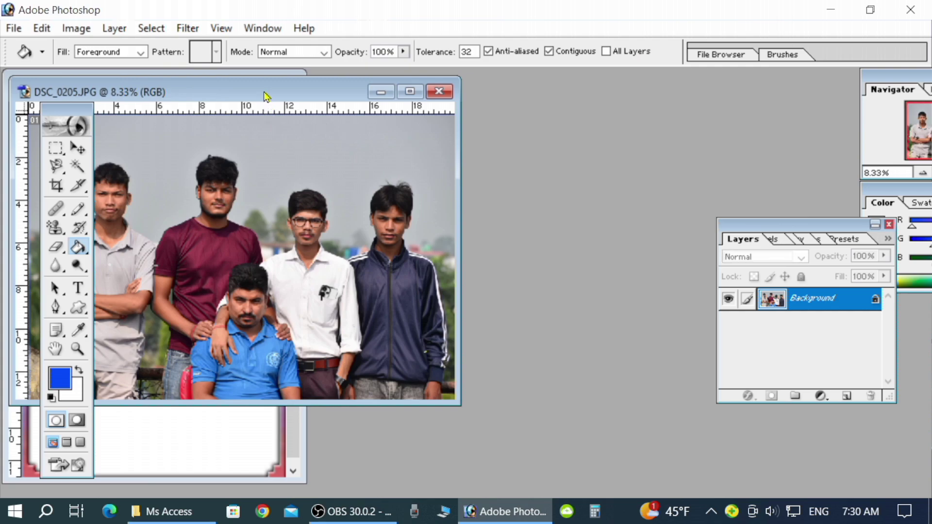
# Copy the group photo onto the A4 page as Layer 2, below the frame layer Layer 1.
pyautogui.moveTo(264, 95); pyautogui.dragTo(565, 75)
pyautogui.click(78, 148)
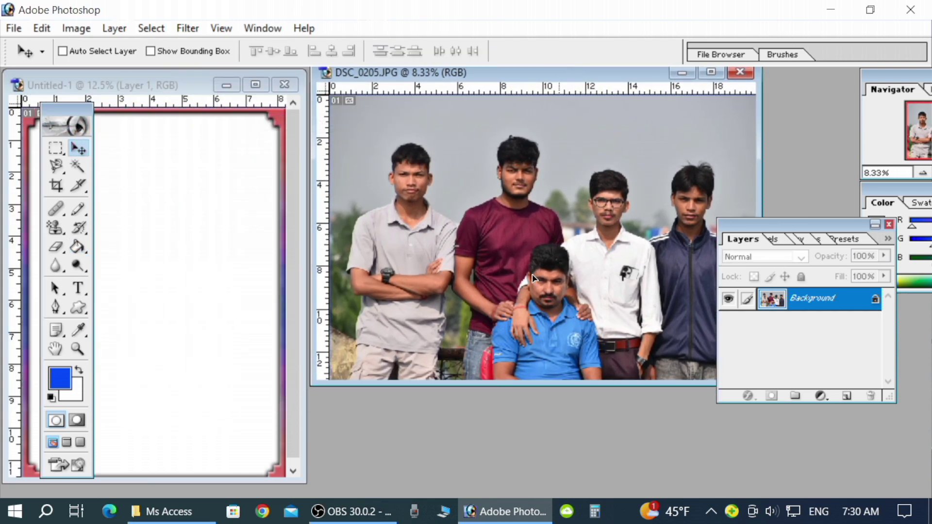
pyautogui.moveTo(450, 193); pyautogui.dragTo(227, 209)
pyautogui.click(254, 85)
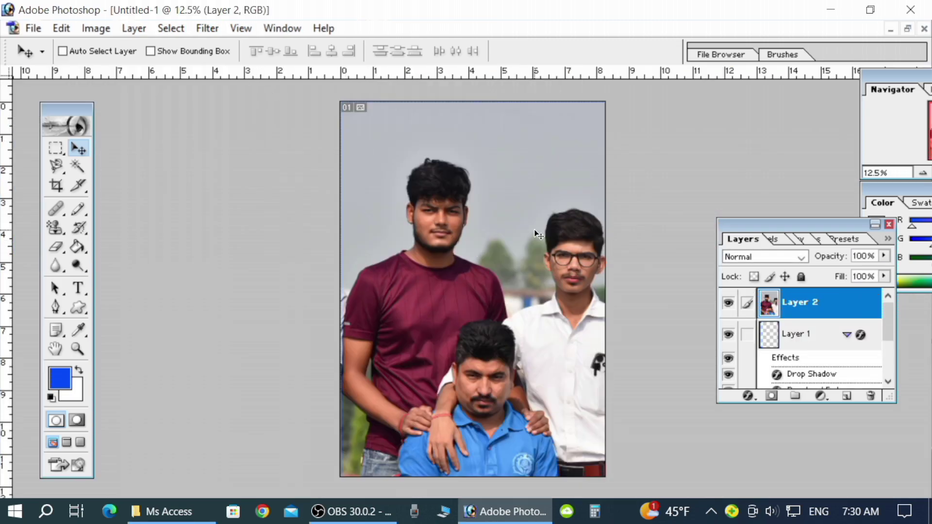
pyautogui.moveTo(525, 316)
pyautogui.mouseDown()
pyautogui.moveTo(589, 314)
pyautogui.moveTo(616, 276)
pyautogui.mouseUp()
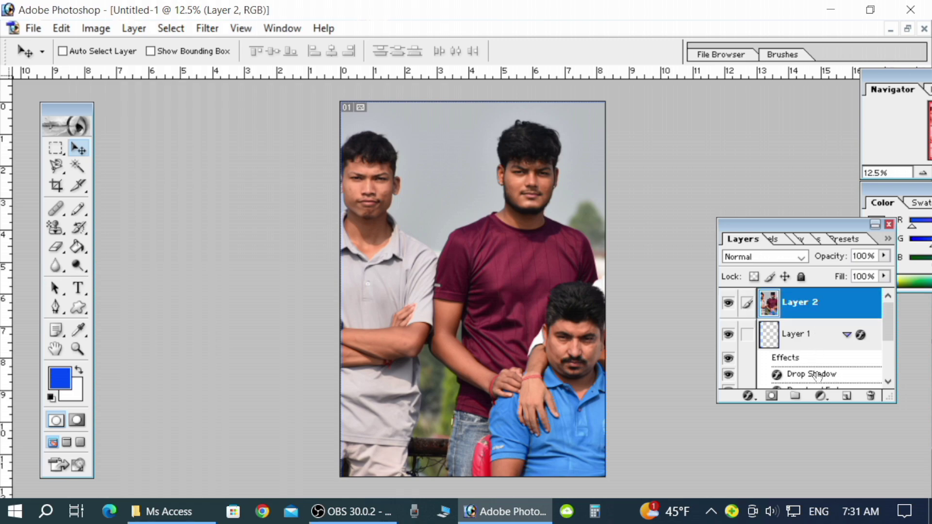
pyautogui.moveTo(812, 349); pyautogui.dragTo(808, 291)
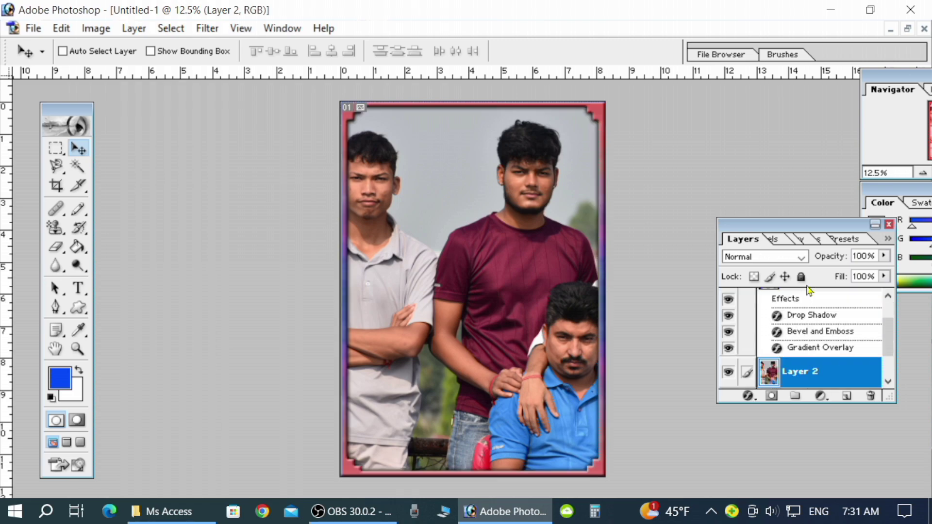
pyautogui.moveTo(500, 296); pyautogui.dragTo(509, 274)
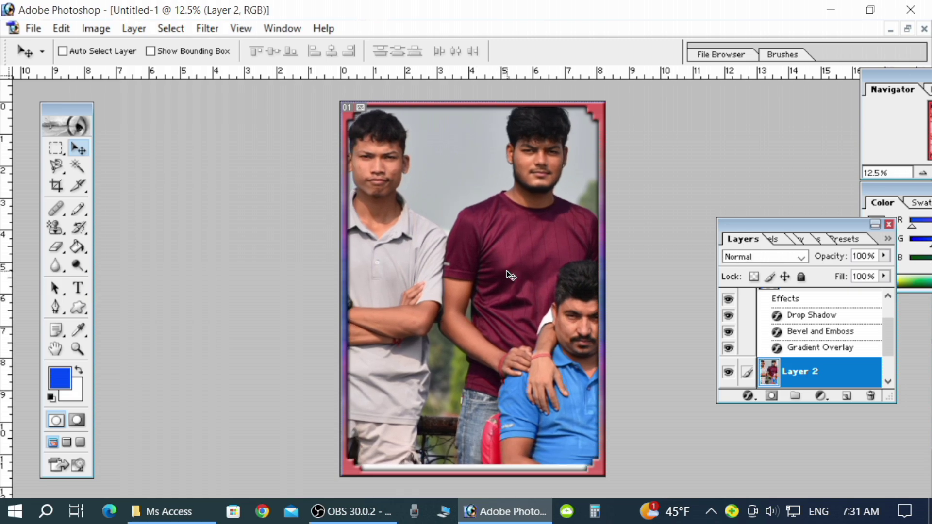
# Scale Layer 2's group photo to about 98.4% and fit it inside the notched frame.
pyautogui.hotkey('ctrl', 't')
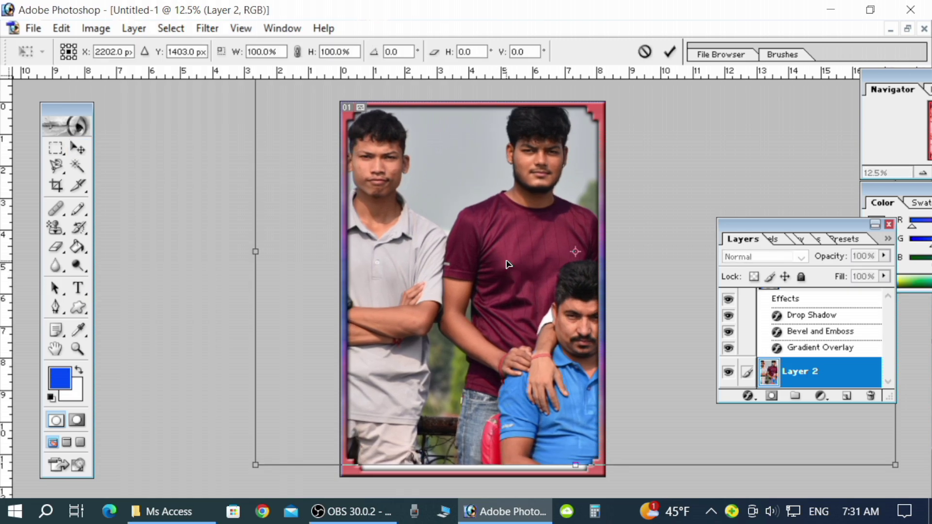
pyautogui.moveTo(677, 357); pyautogui.dragTo(672, 382)
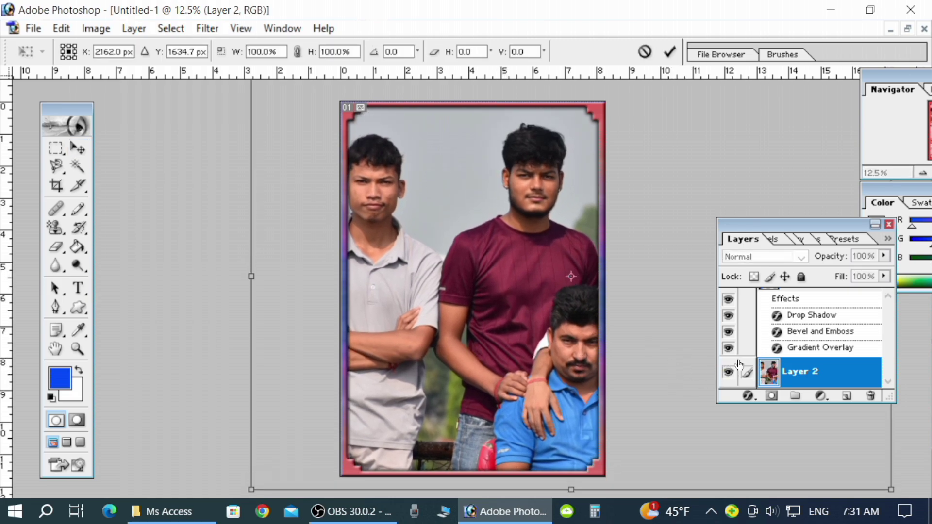
pyautogui.moveTo(889, 488); pyautogui.dragTo(760, 401)
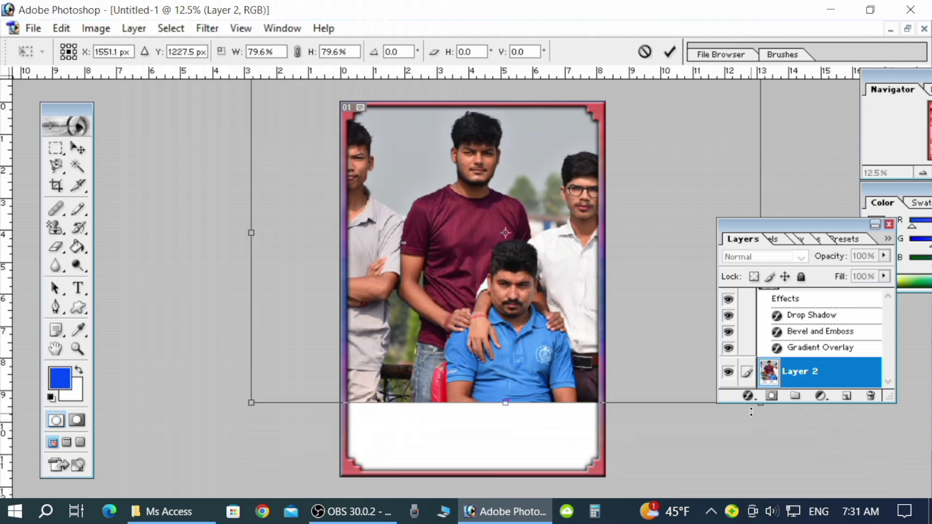
pyautogui.moveTo(670, 297)
pyautogui.mouseDown()
pyautogui.moveTo(691, 412)
pyautogui.moveTo(686, 325)
pyautogui.mouseUp()
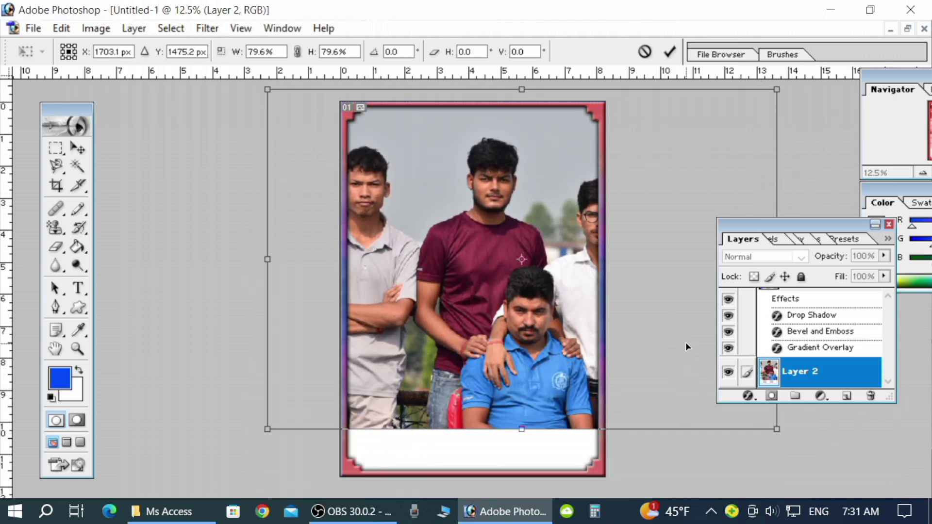
pyautogui.moveTo(780, 95); pyautogui.dragTo(822, 59)
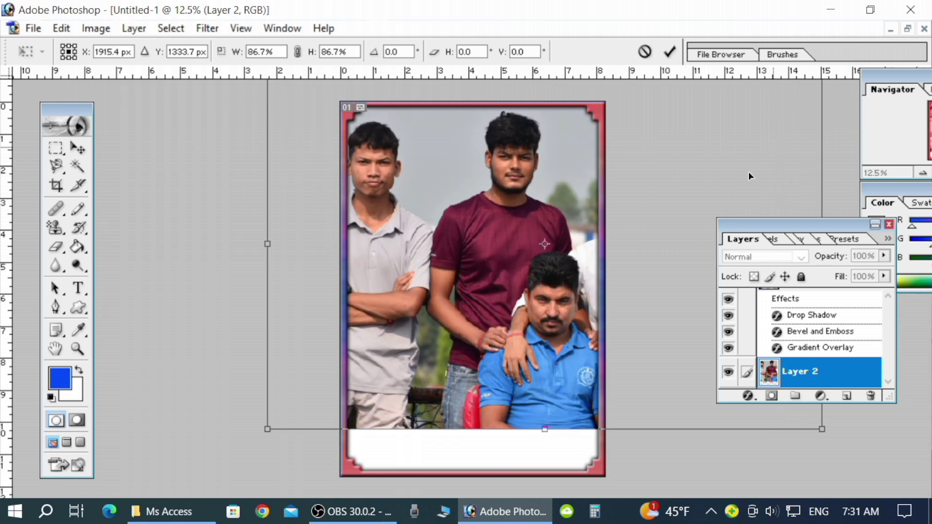
pyautogui.moveTo(821, 429); pyautogui.dragTo(897, 480)
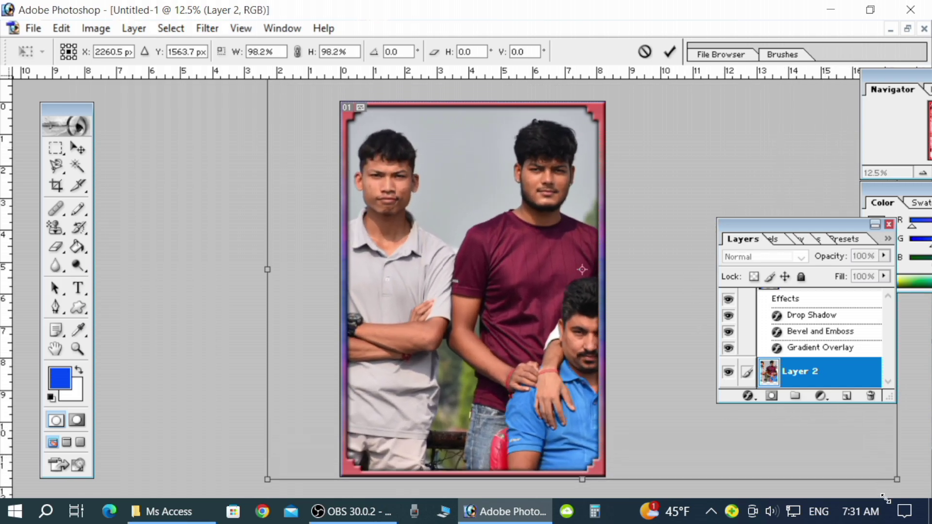
pyautogui.moveTo(660, 403); pyautogui.dragTo(662, 399)
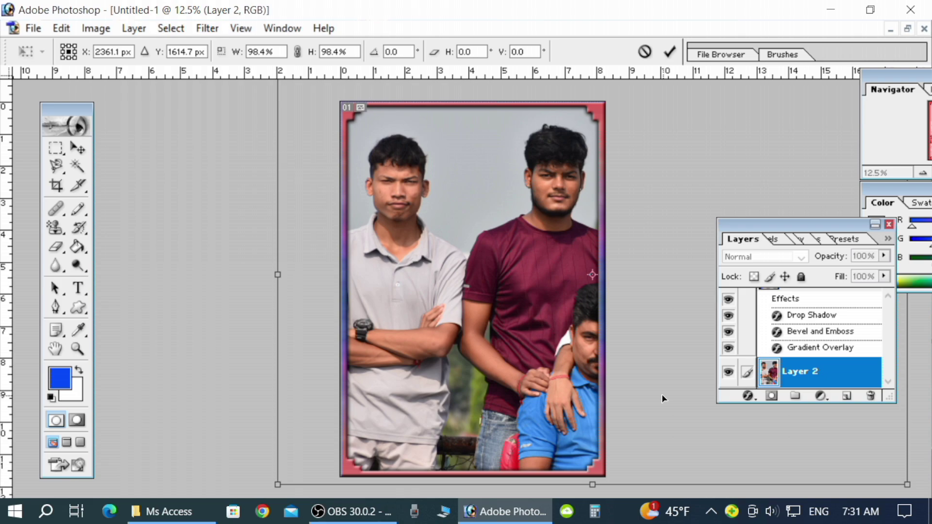
pyautogui.moveTo(465, 274)
pyautogui.mouseDown()
pyautogui.moveTo(496, 310)
pyautogui.moveTo(478, 312)
pyautogui.moveTo(478, 368)
pyautogui.mouseUp()
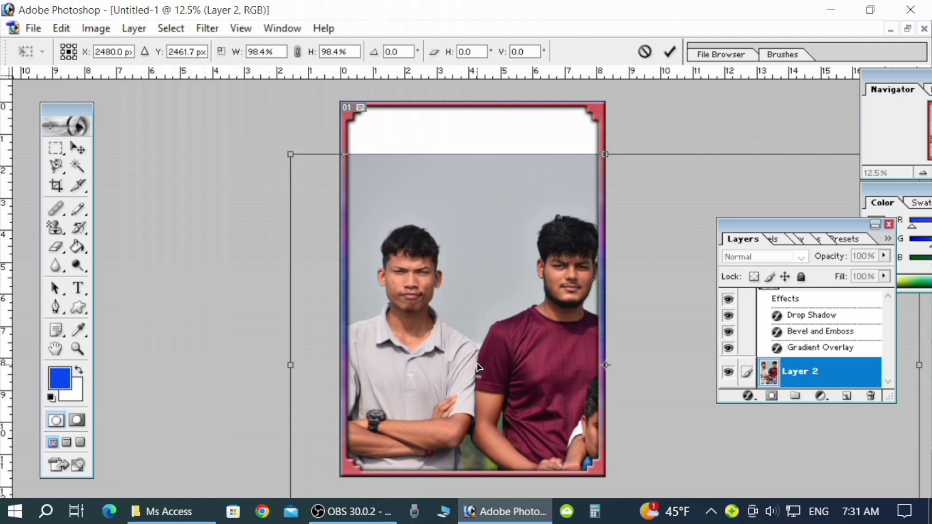
pyautogui.moveTo(478, 367)
pyautogui.mouseDown()
pyautogui.moveTo(480, 288)
pyautogui.moveTo(470, 287)
pyautogui.mouseUp()
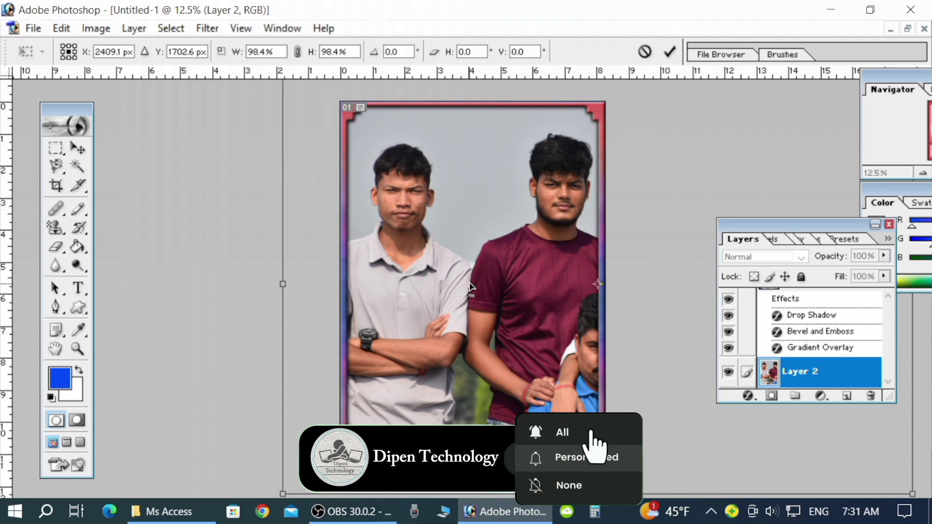
pyautogui.press('Return')
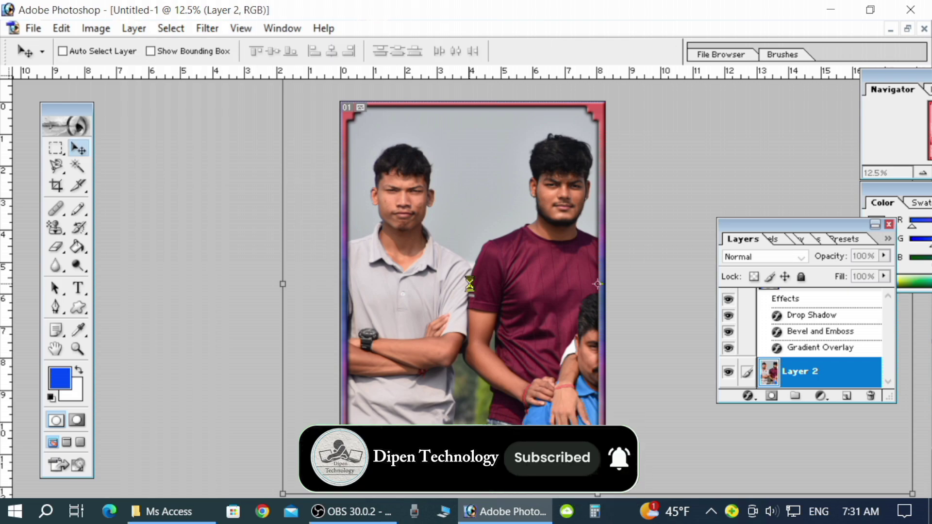